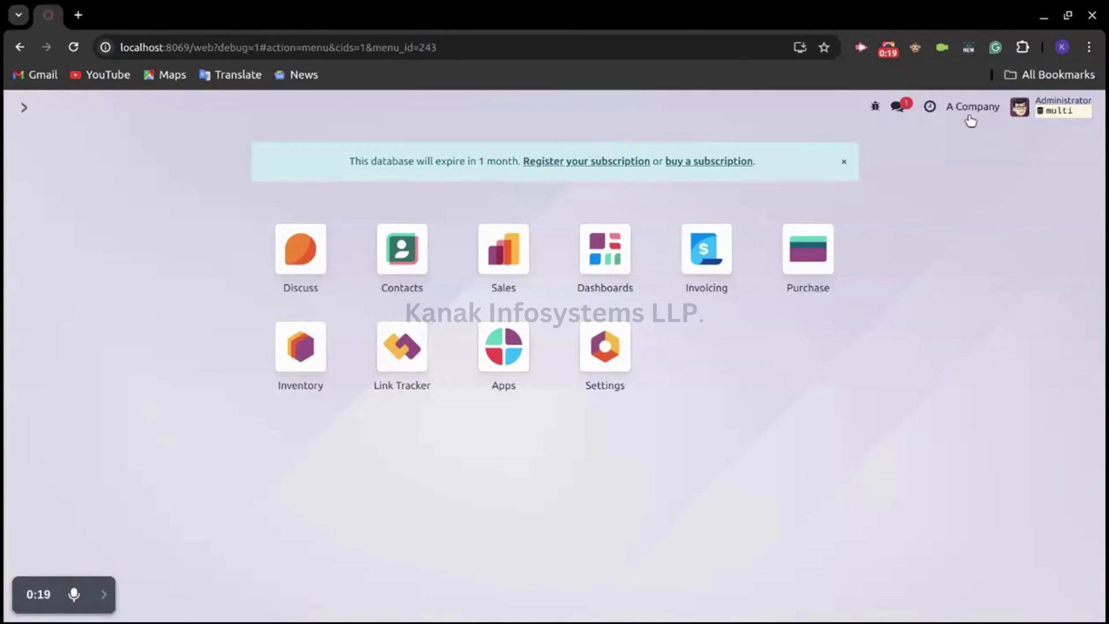
Step: Glance at the company list, then open Settings, view Companies, and return to General Settings
{"action": "left_click", "coordinate": [970, 119]}
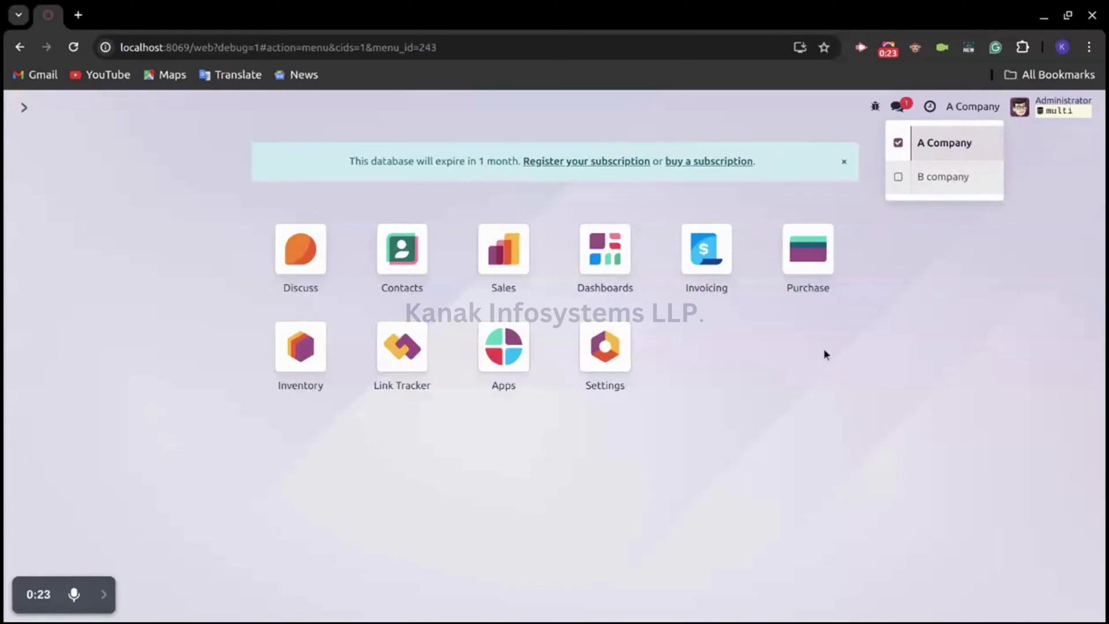
{"action": "left_click", "coordinate": [771, 398]}
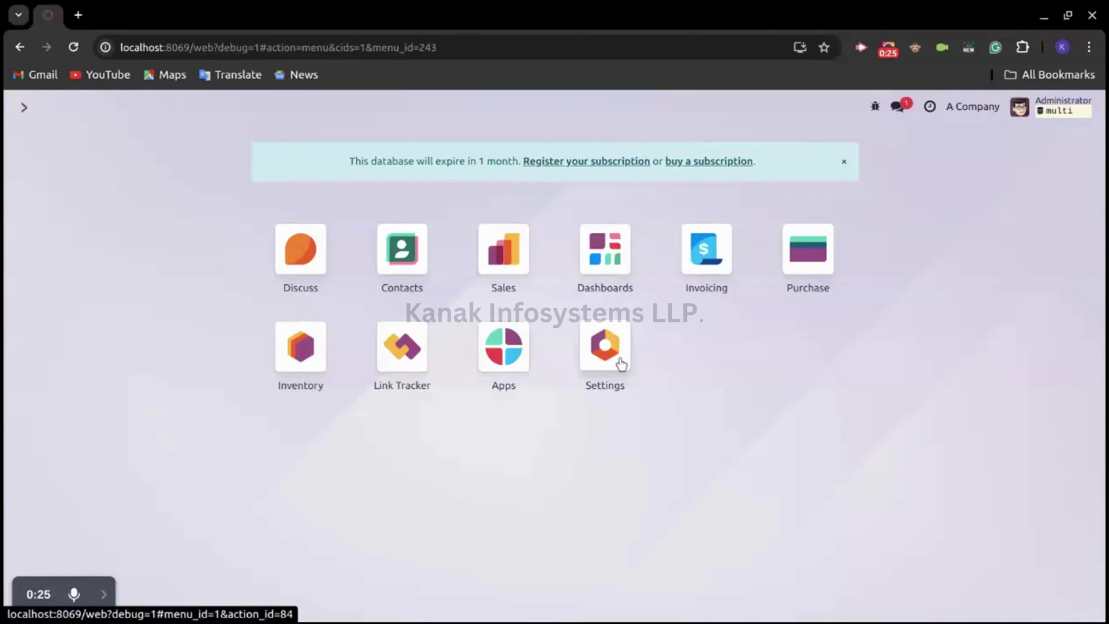
{"action": "left_click", "coordinate": [620, 361]}
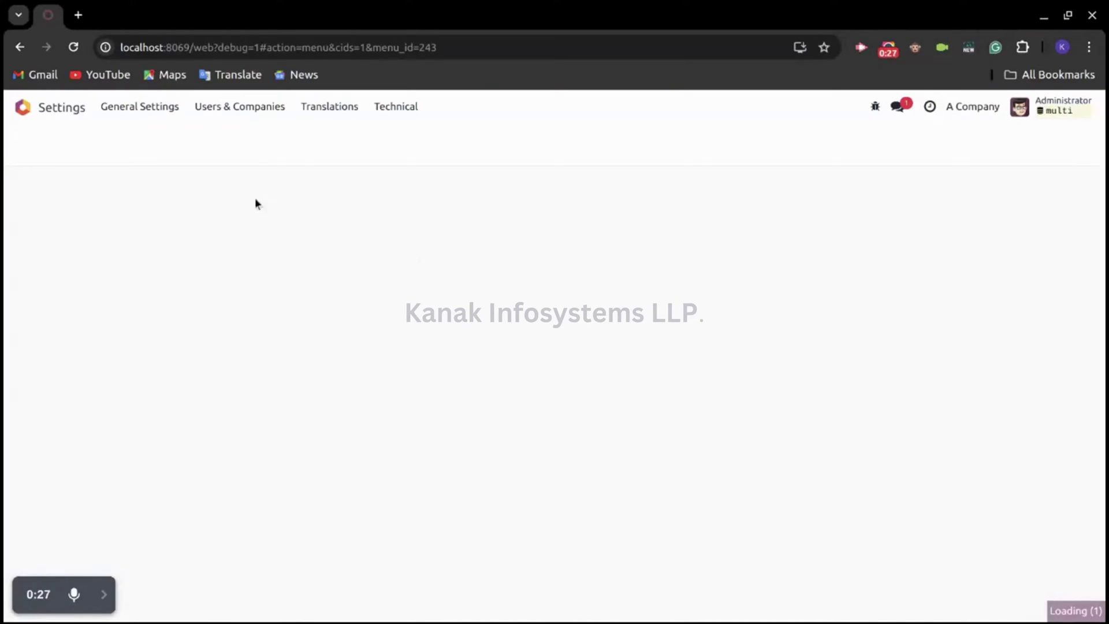
{"action": "left_click", "coordinate": [233, 110]}
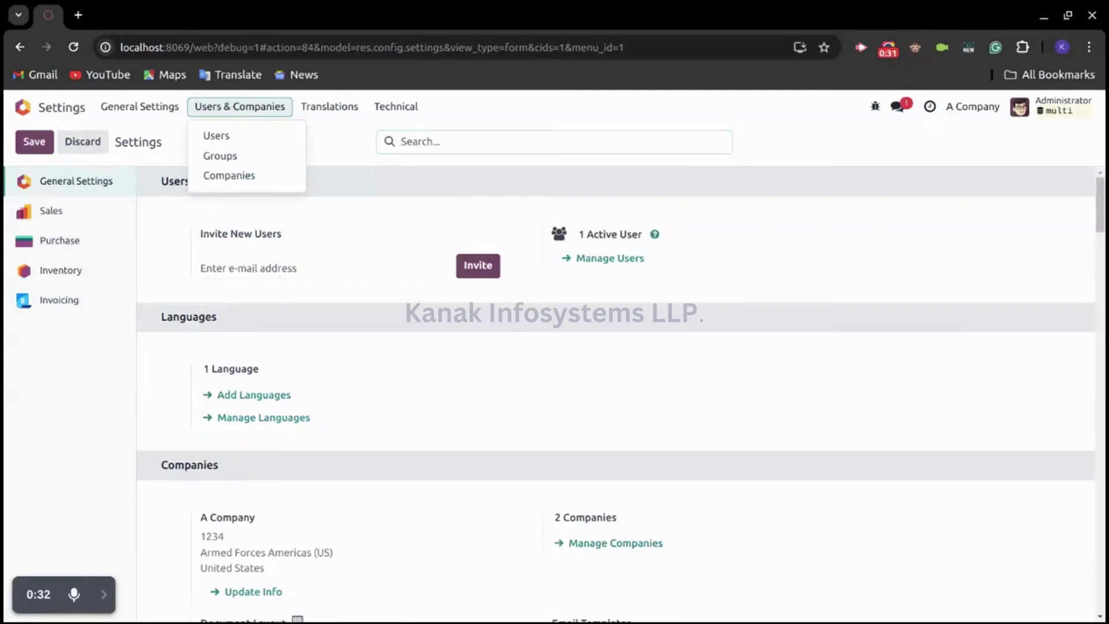
{"action": "left_click", "coordinate": [242, 175]}
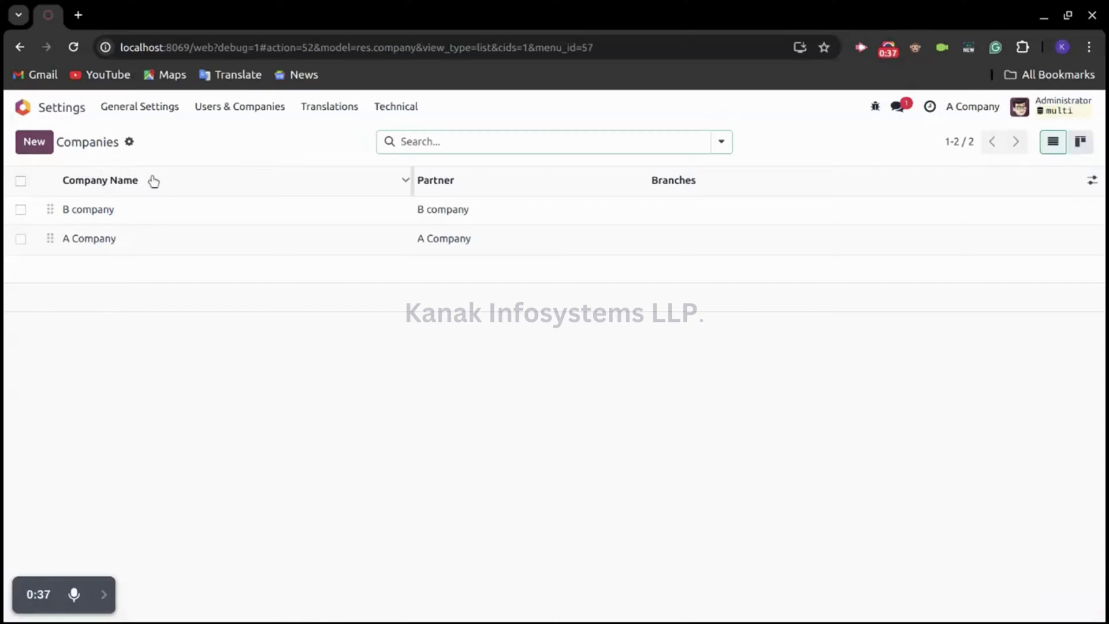
{"action": "left_click", "coordinate": [136, 118]}
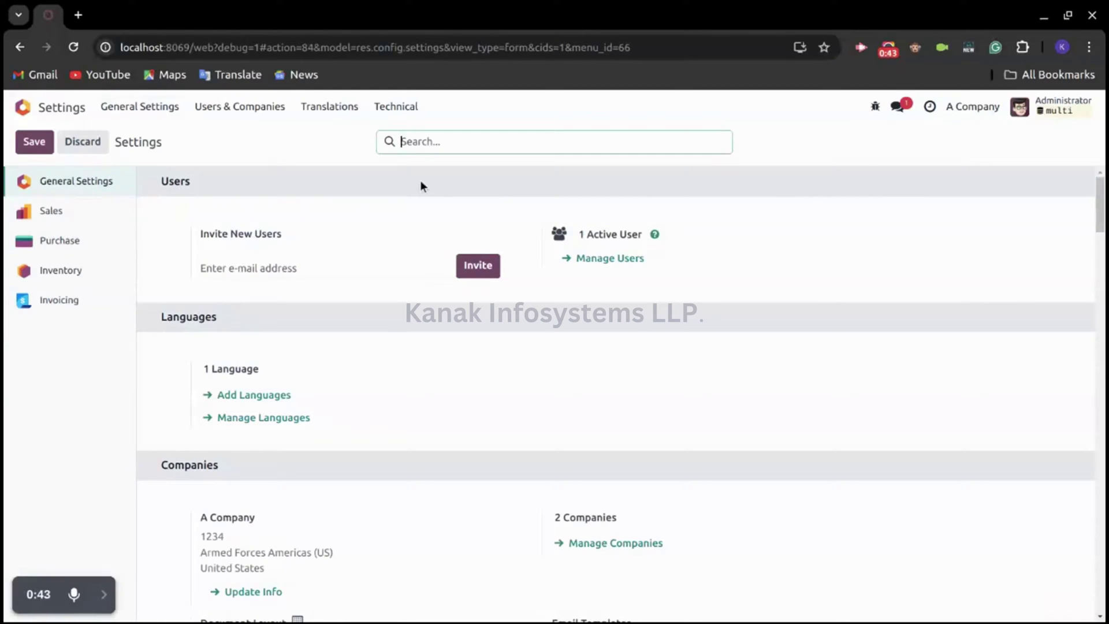
Step: Filter settings by 'inte' and confirm inter-company orders use OdooBot and warehouse My Company
{"action": "type", "text": "inte"}
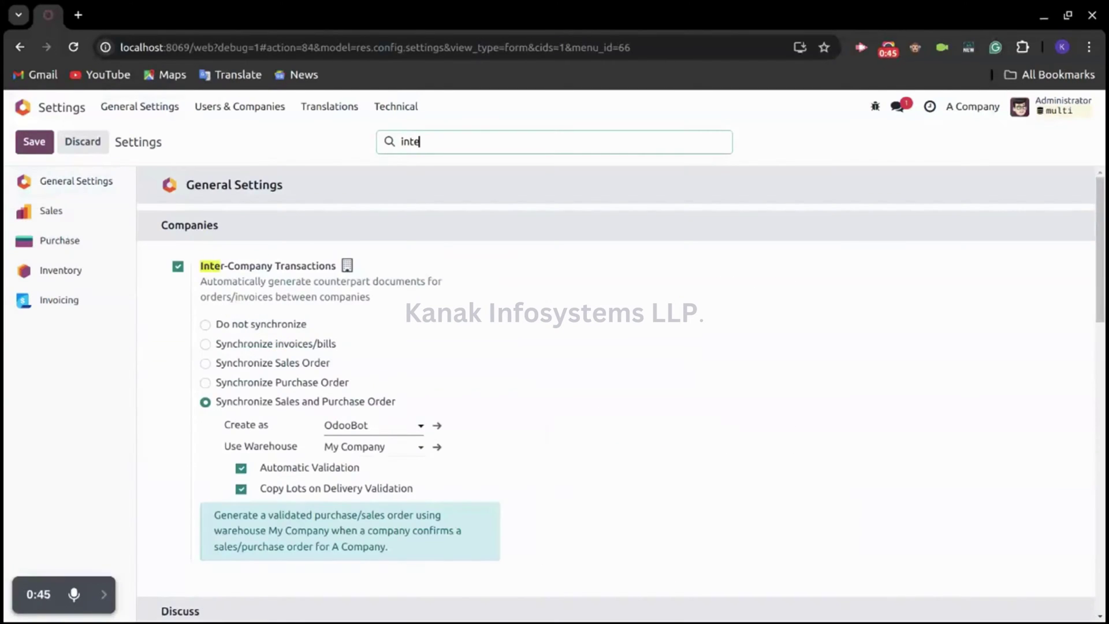
{"action": "mouse_move", "coordinate": [214, 267]}
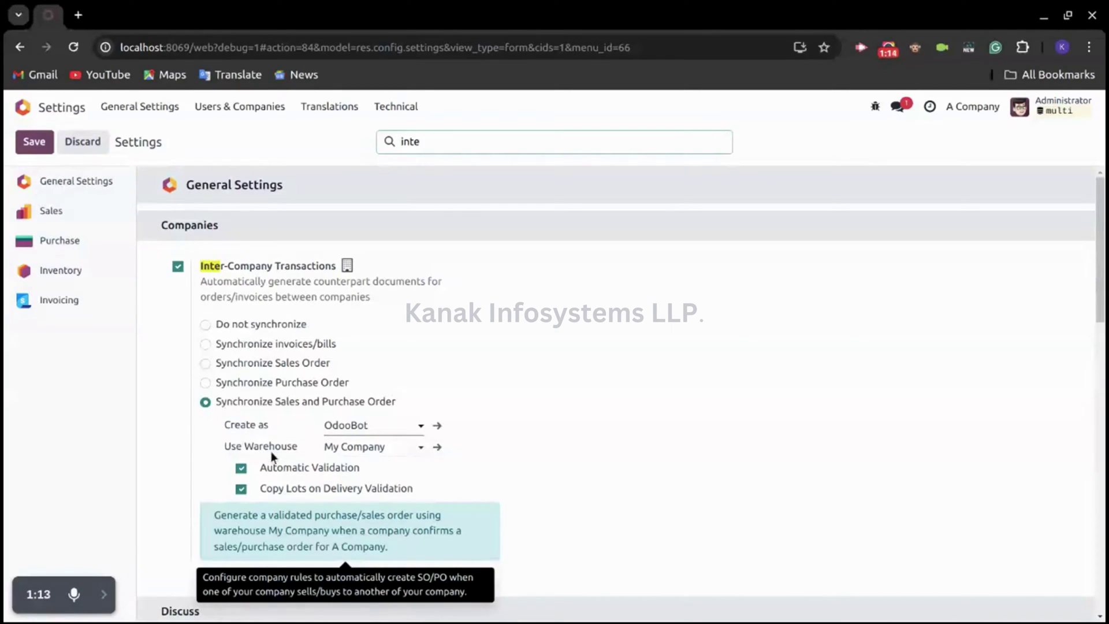
{"action": "left_click", "coordinate": [392, 426]}
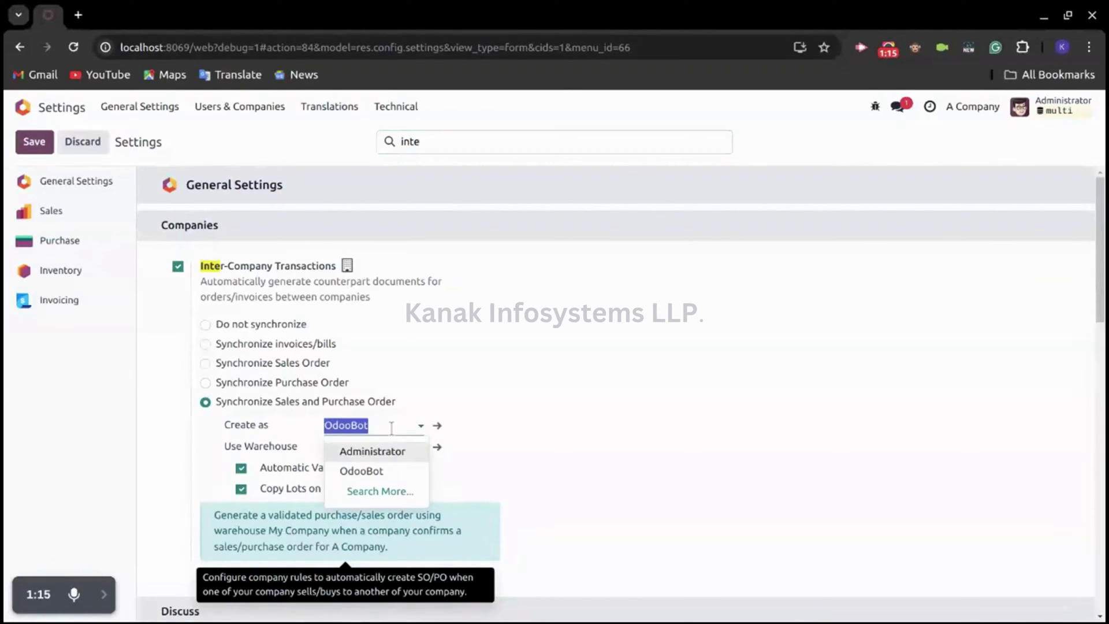
{"action": "left_click", "coordinate": [533, 465]}
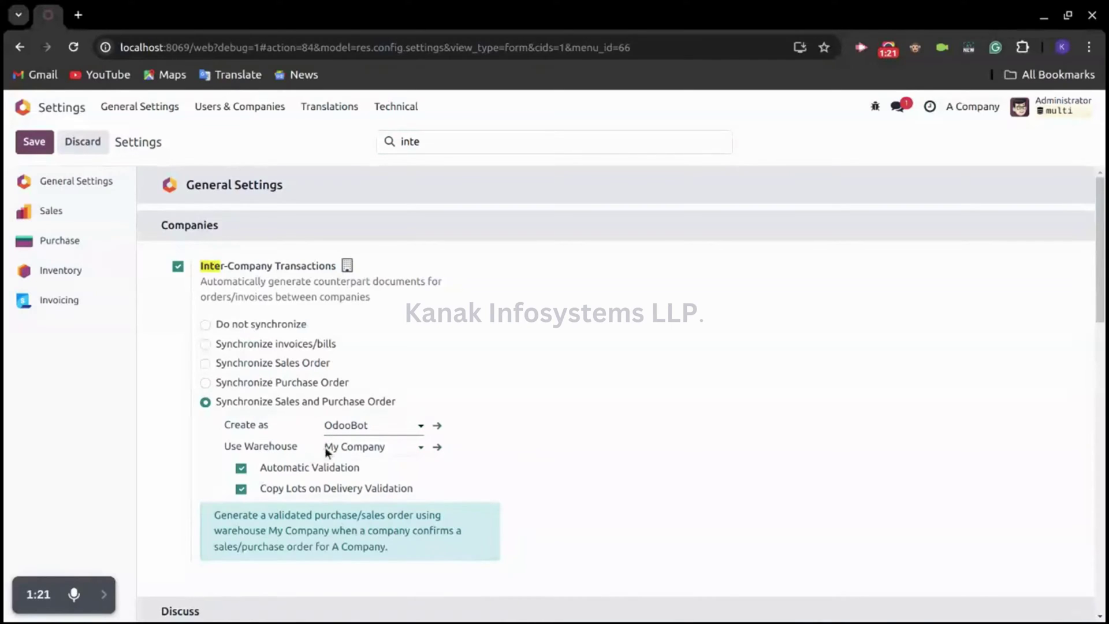
{"action": "left_click", "coordinate": [349, 447]}
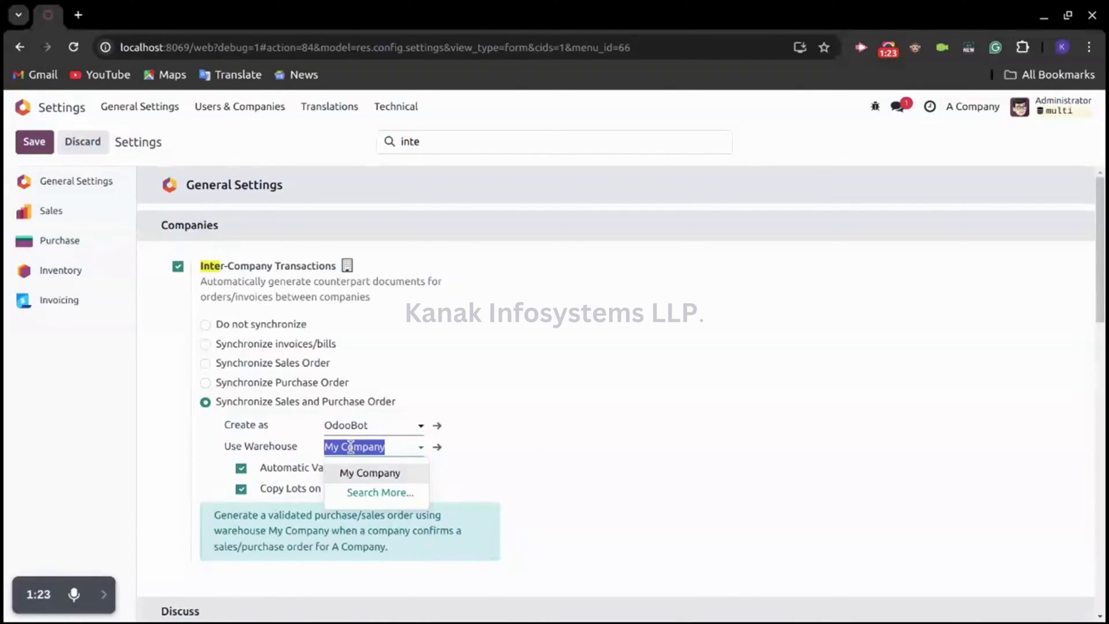
{"action": "left_click", "coordinate": [523, 456]}
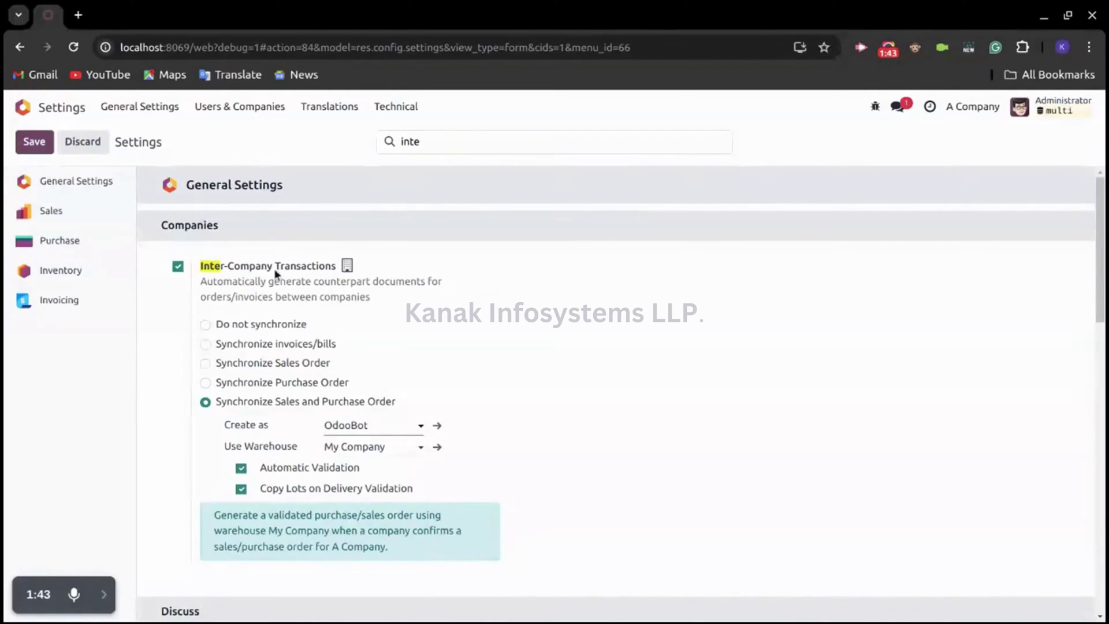
{"action": "left_click", "coordinate": [971, 118]}
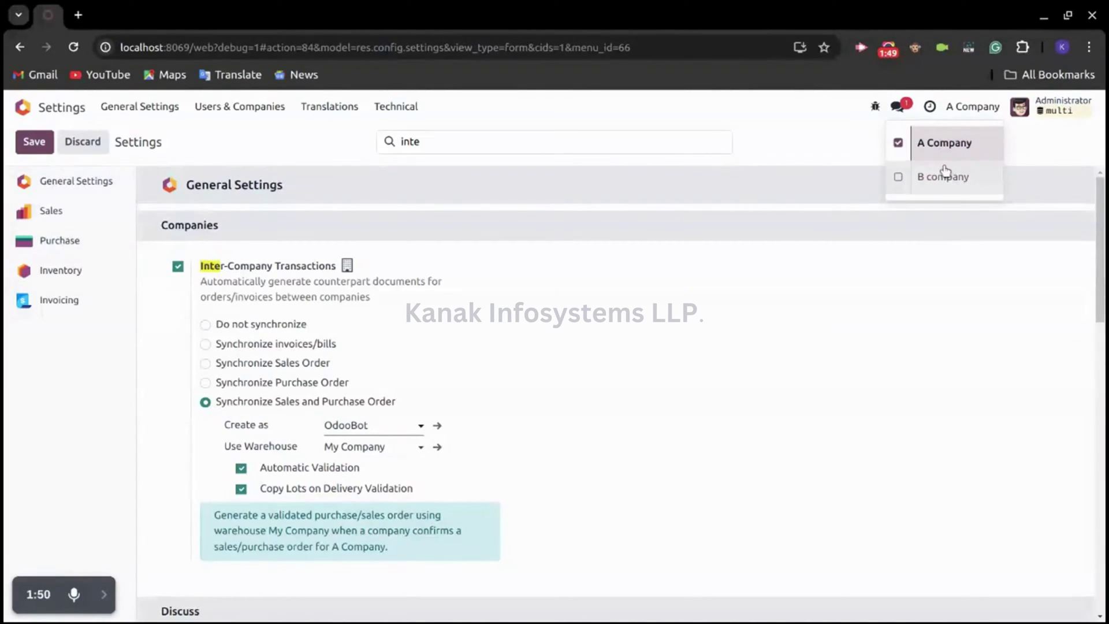
Step: Switch to B company, confirm its inter-company warehouse is B company, and return home
{"action": "left_click", "coordinate": [944, 176]}
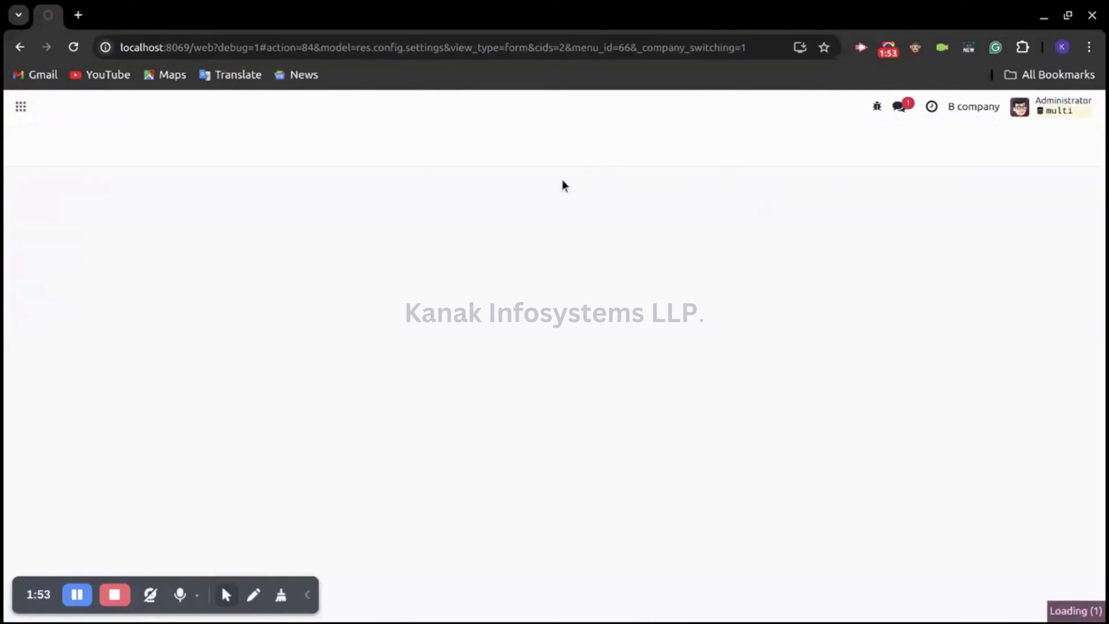
{"action": "left_click", "coordinate": [307, 594]}
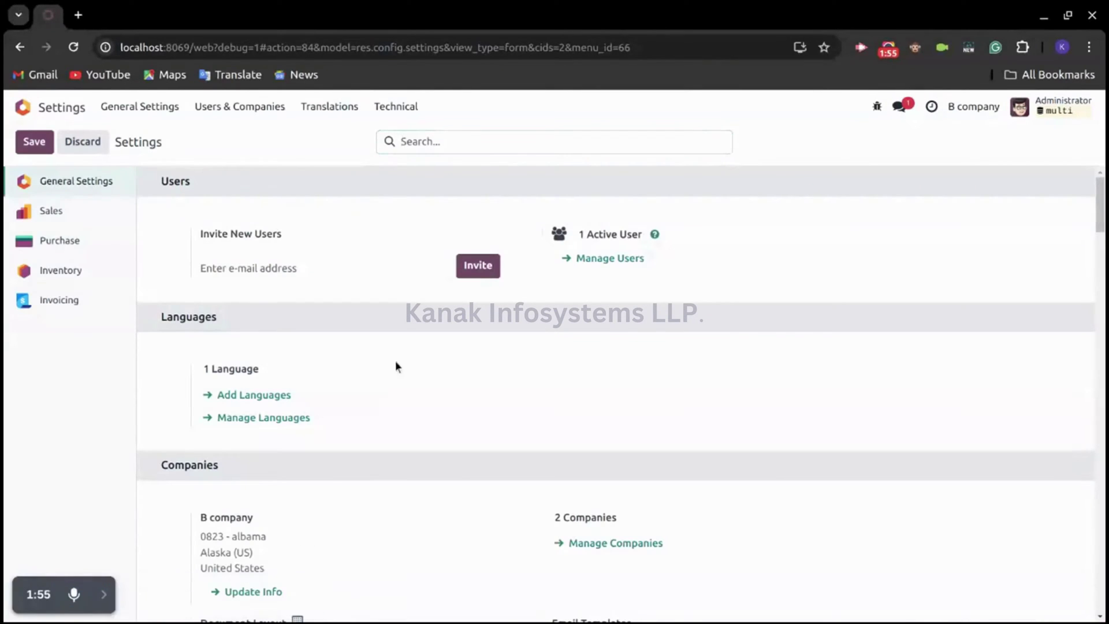
{"action": "type", "text": "inte"}
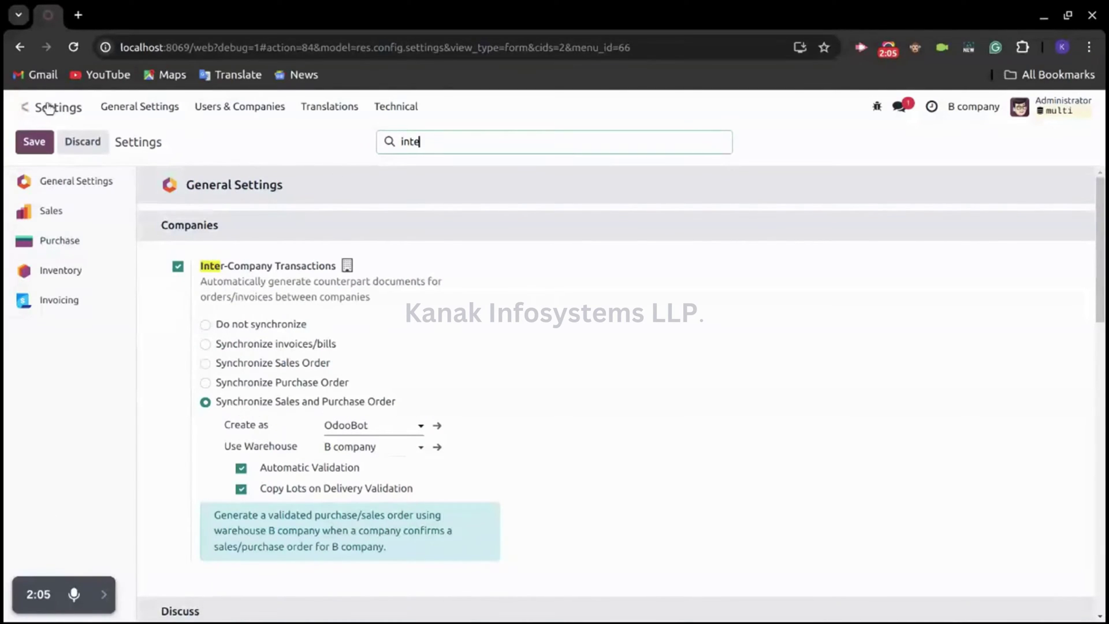
{"action": "left_click", "coordinate": [21, 111]}
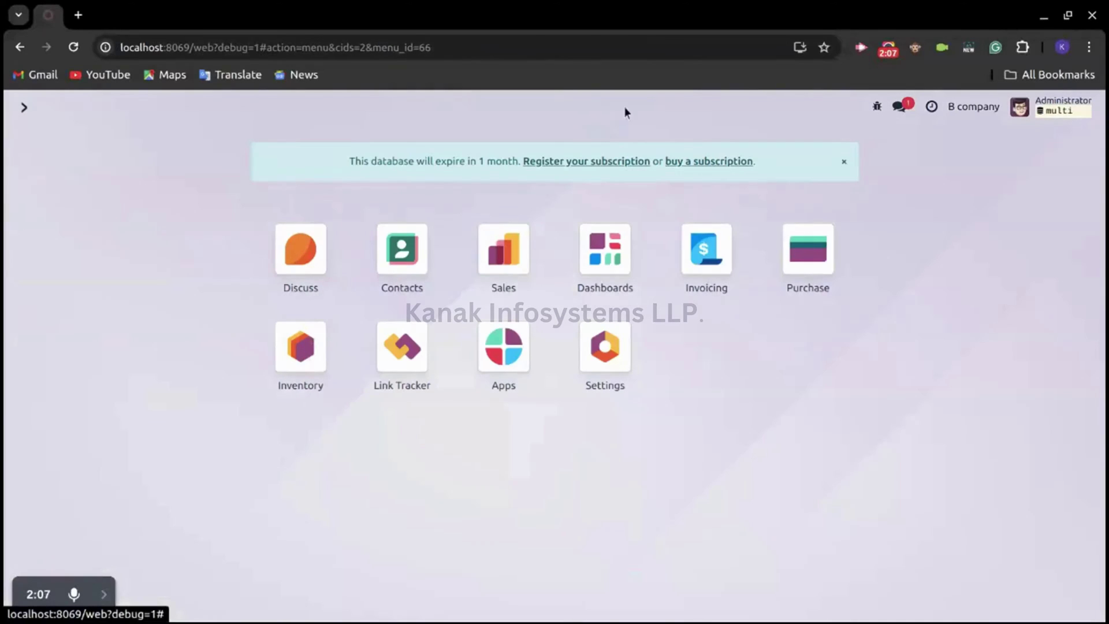
Step: Switch back to A Company and open the Sales quotations list
{"action": "left_click", "coordinate": [974, 107]}
{"action": "left_click", "coordinate": [947, 142]}
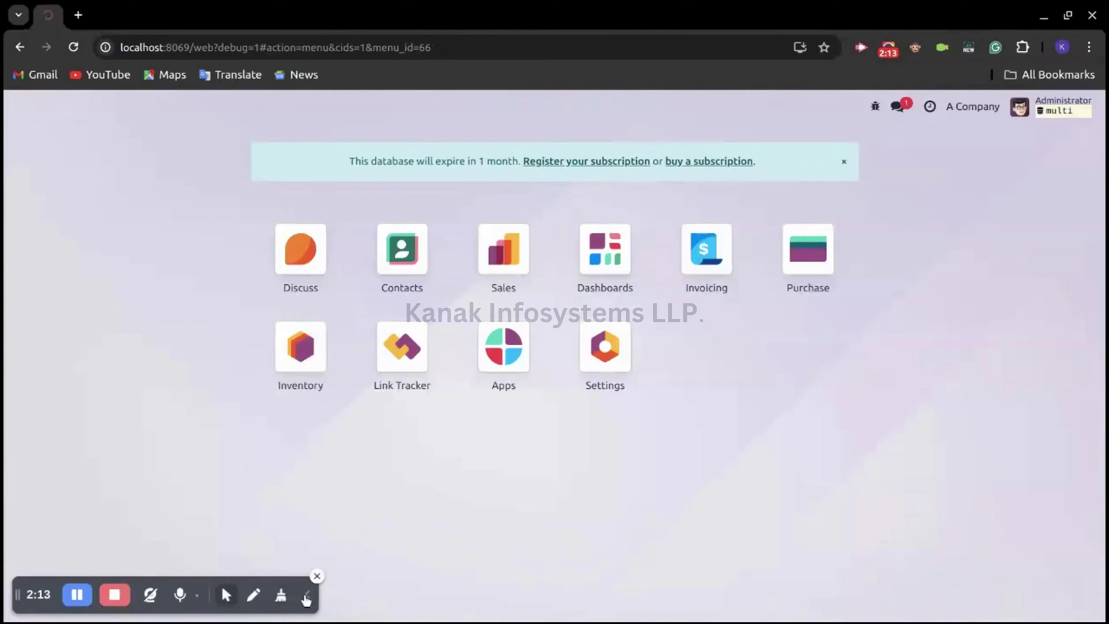
{"action": "left_click", "coordinate": [508, 271]}
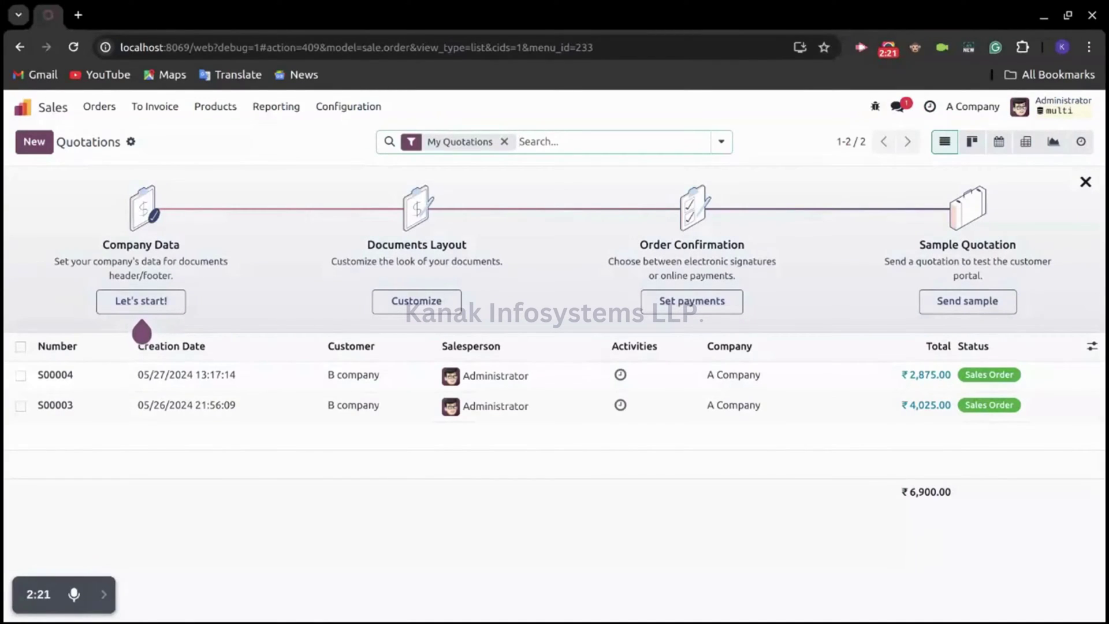
Step: Start a new quotation with B company as the customer
{"action": "left_click", "coordinate": [40, 143]}
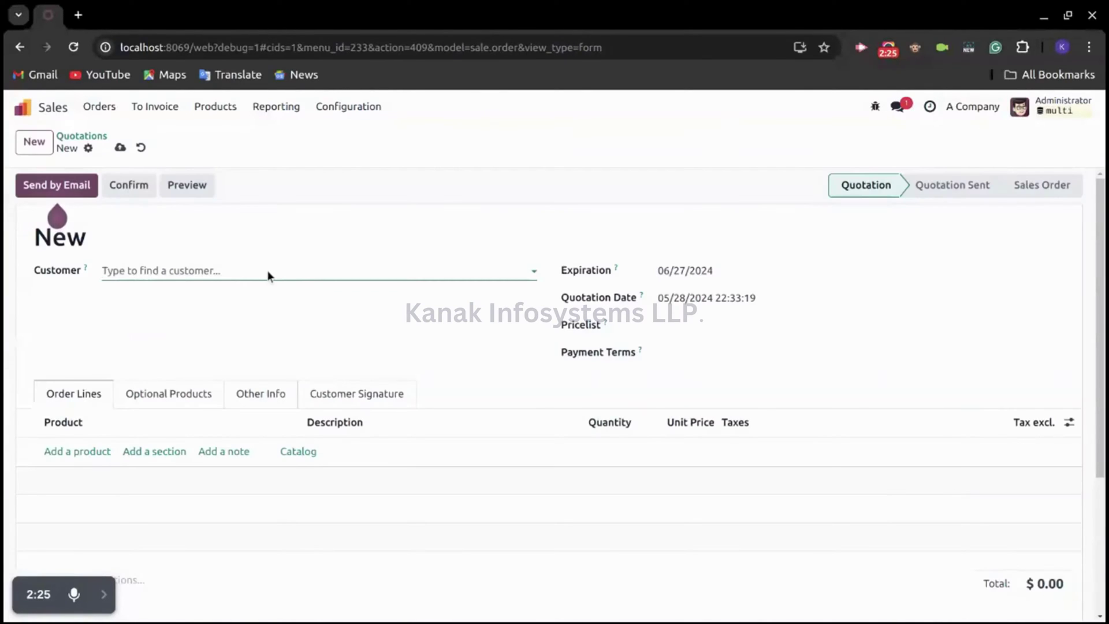
{"action": "left_click", "coordinate": [167, 270]}
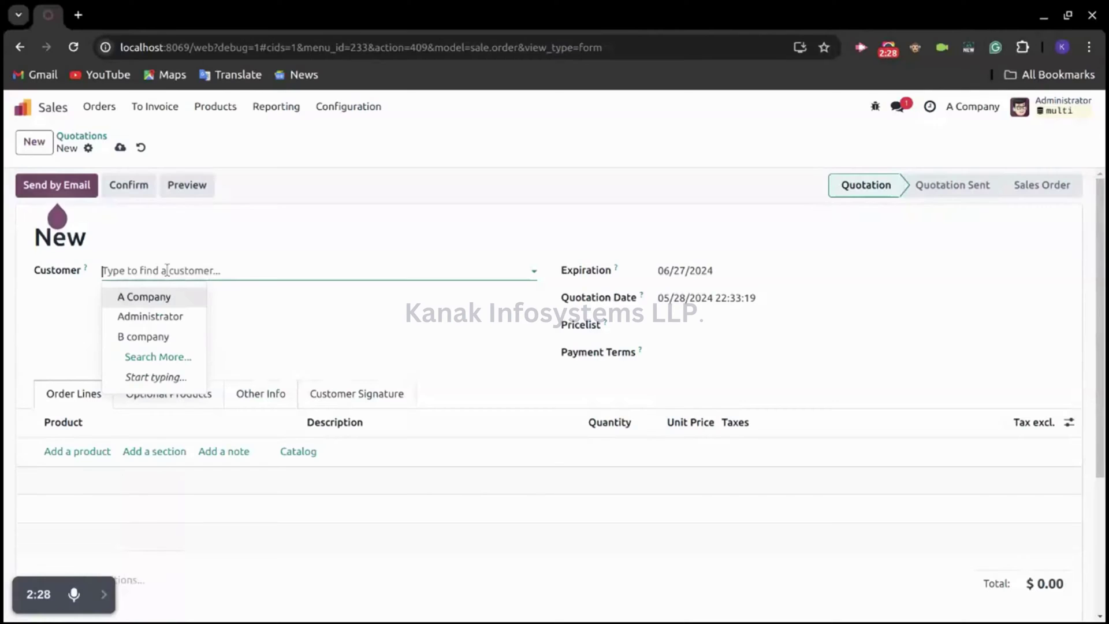
{"action": "left_click", "coordinate": [167, 337]}
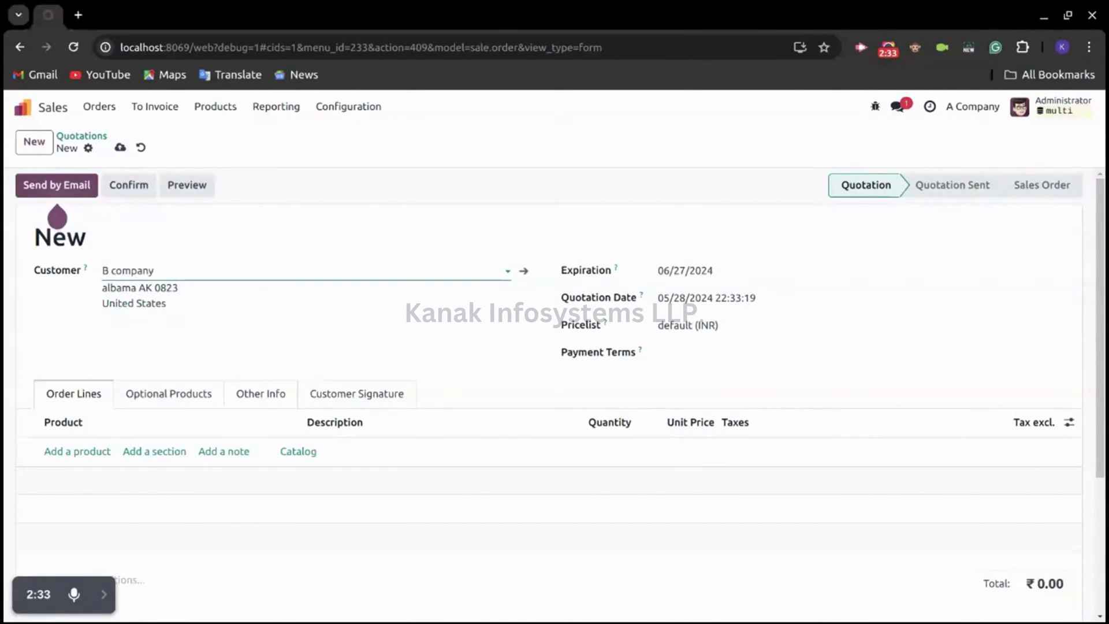
Step: Add an order line of 5 Desks and save quotation S00006
{"action": "left_click", "coordinate": [74, 452]}
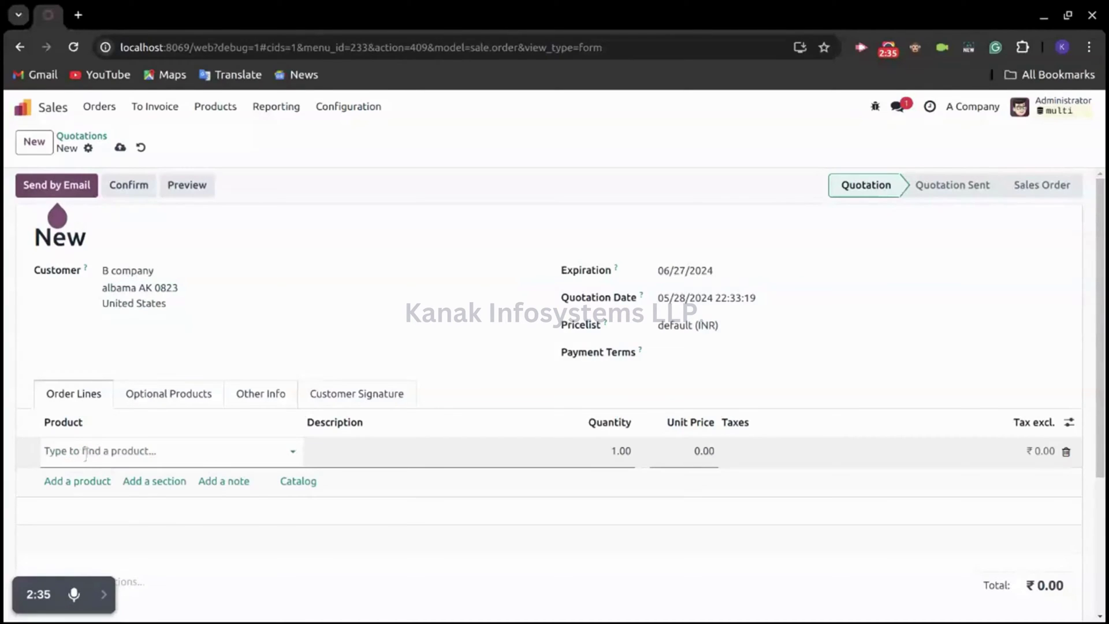
{"action": "left_click", "coordinate": [90, 451]}
{"action": "left_click", "coordinate": [74, 494]}
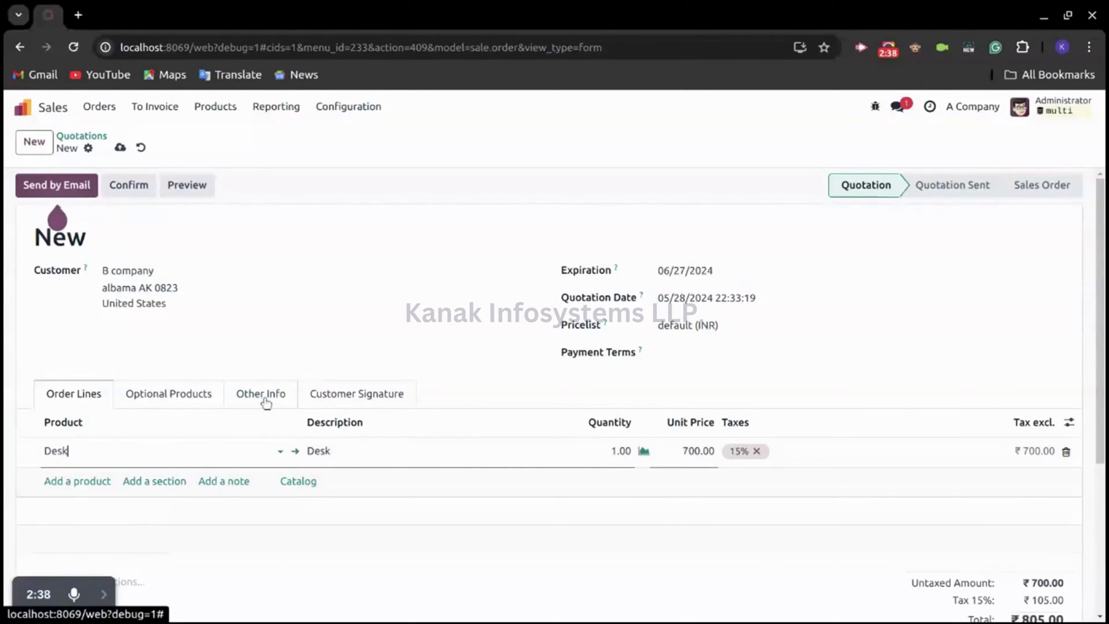
{"action": "left_click", "coordinate": [601, 448]}
{"action": "type", "text": "5"}
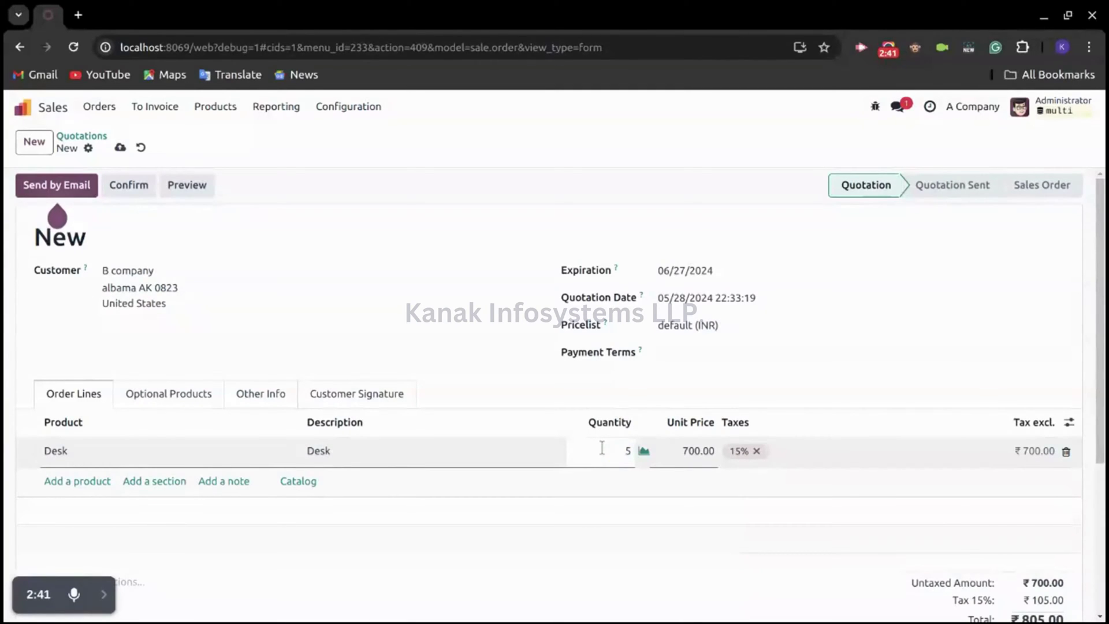
{"action": "left_click", "coordinate": [119, 147]}
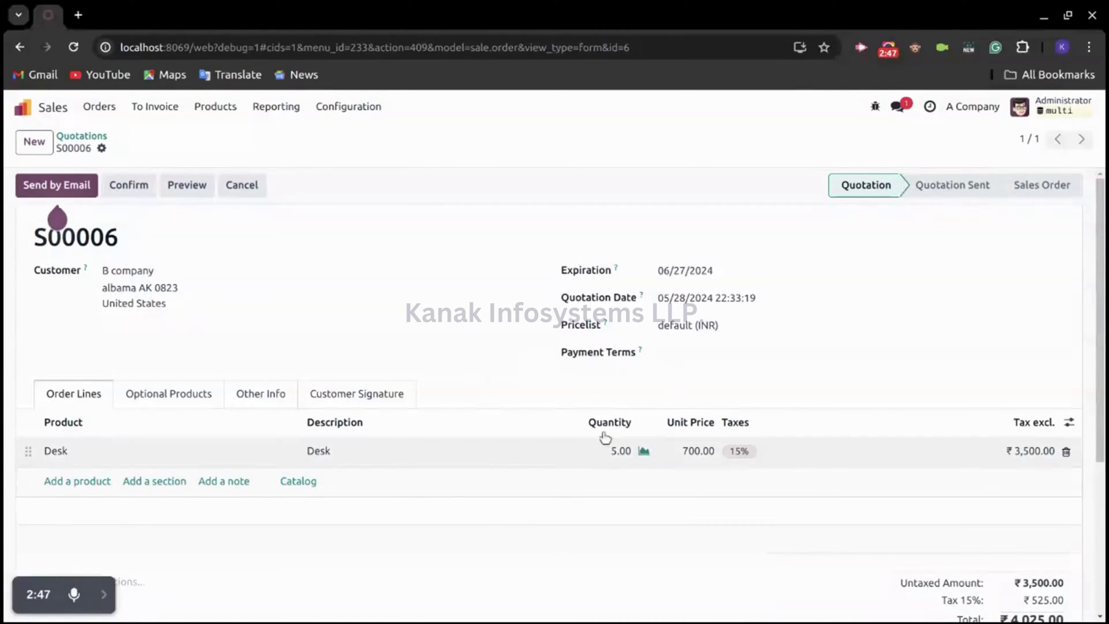
Step: Check the Desk product details, then confirm S00006 as a sales order
{"action": "left_click", "coordinate": [64, 456]}
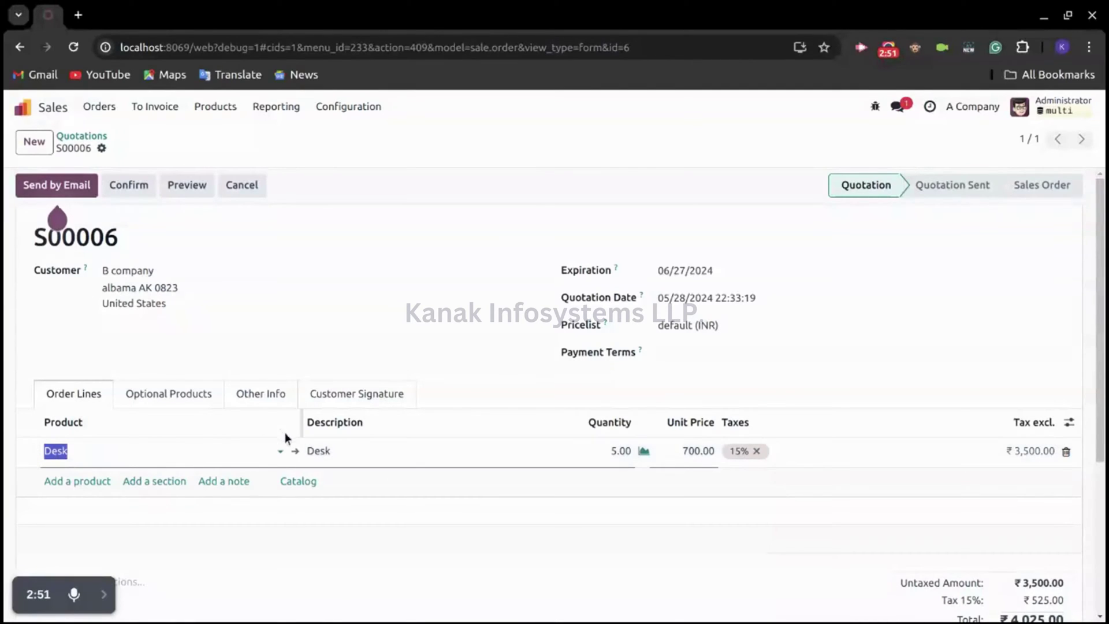
{"action": "left_click", "coordinate": [293, 451]}
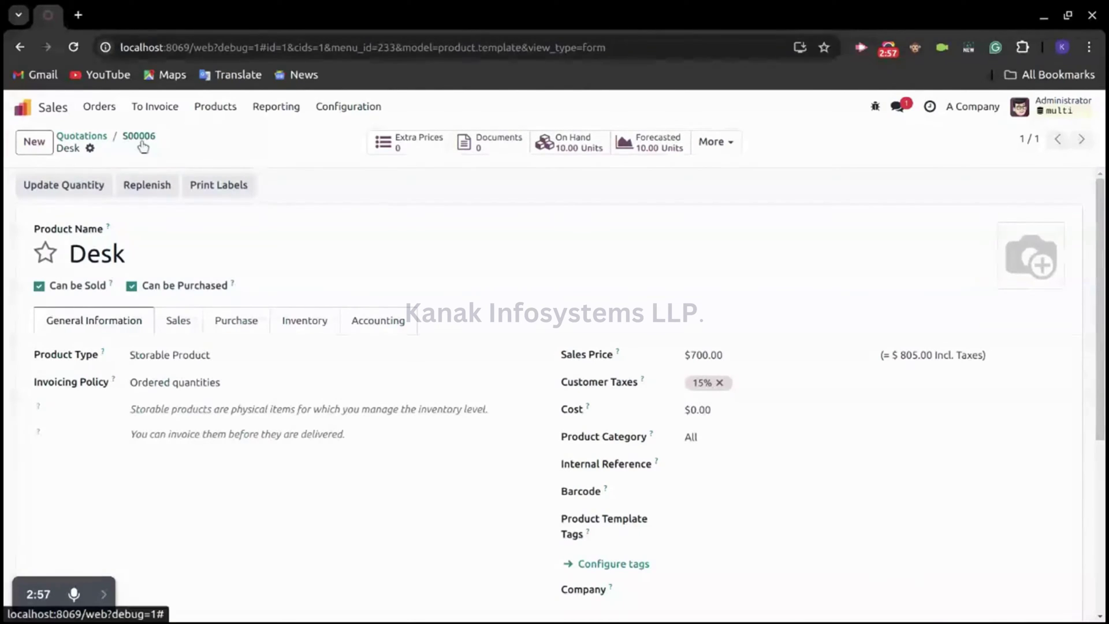
{"action": "left_click", "coordinate": [141, 144]}
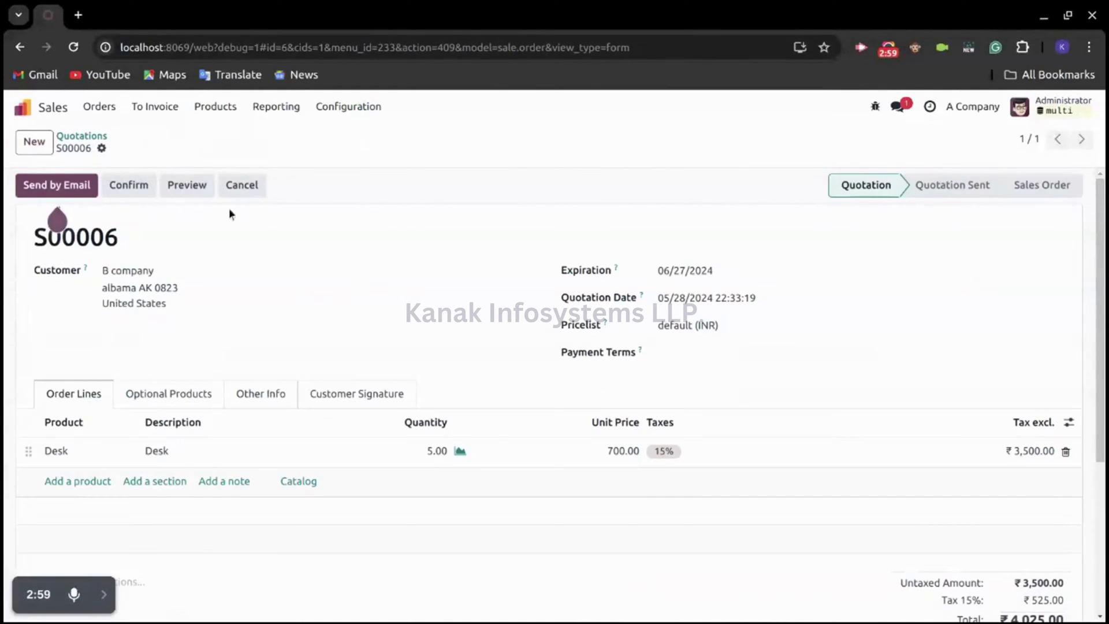
{"action": "left_click", "coordinate": [140, 190]}
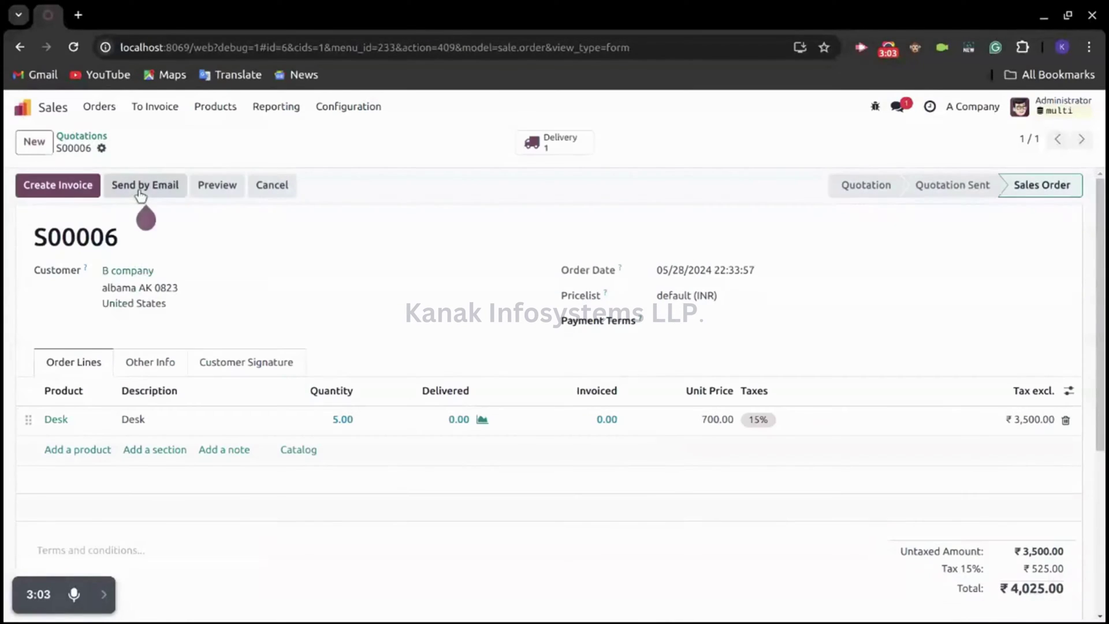
Step: Review S00006's ready delivery WH/OUT/00003 for 5 Desks, then return home
{"action": "left_click", "coordinate": [551, 143]}
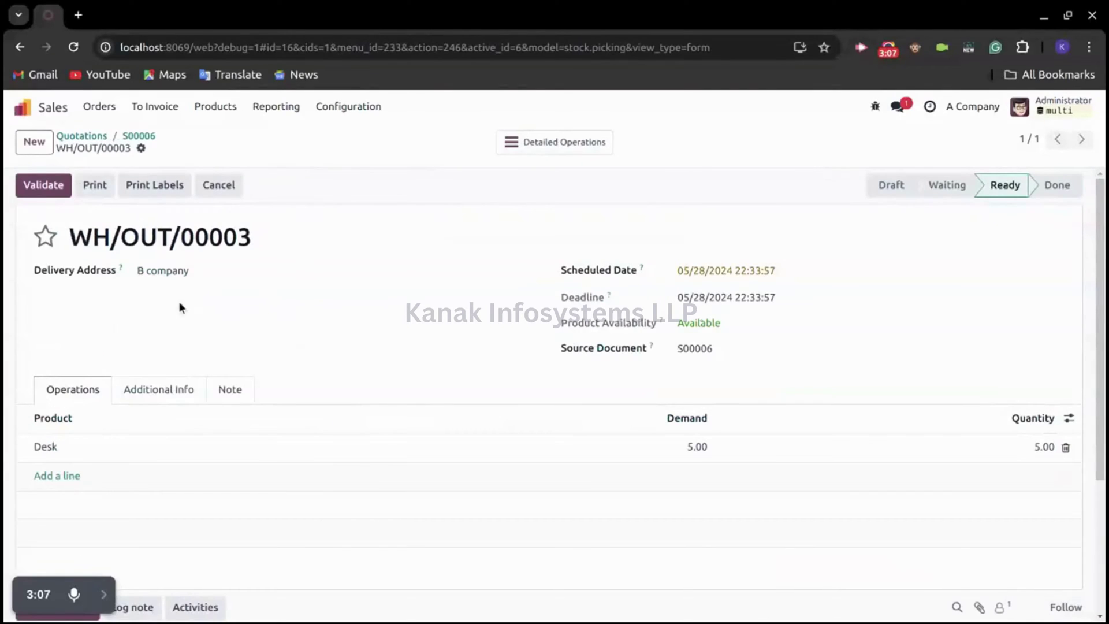
{"action": "left_click", "coordinate": [133, 138]}
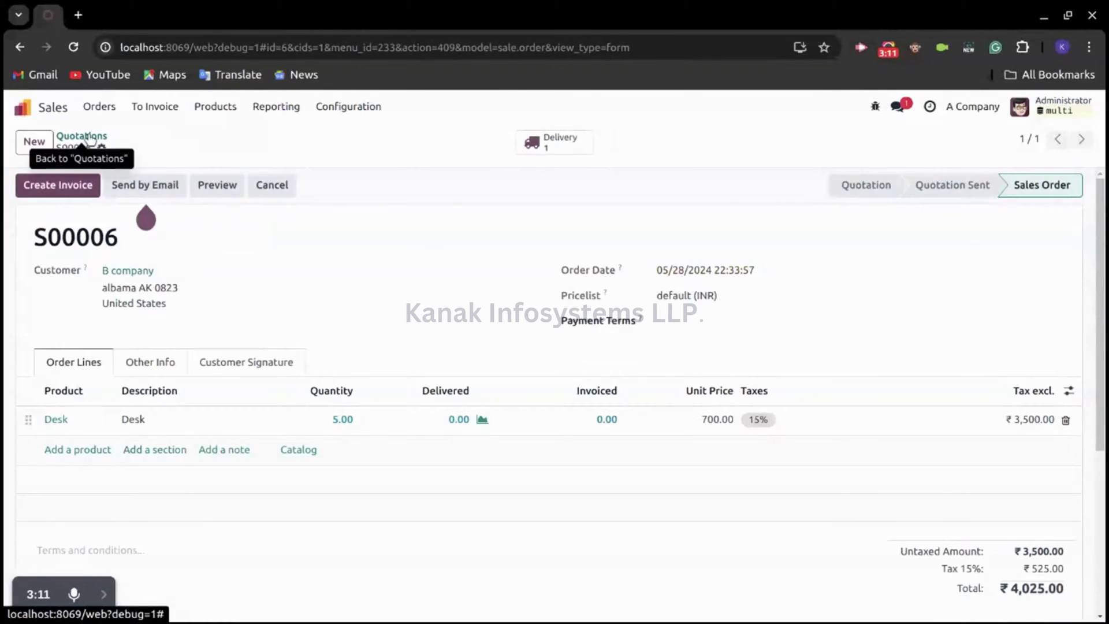
{"action": "left_click", "coordinate": [84, 137]}
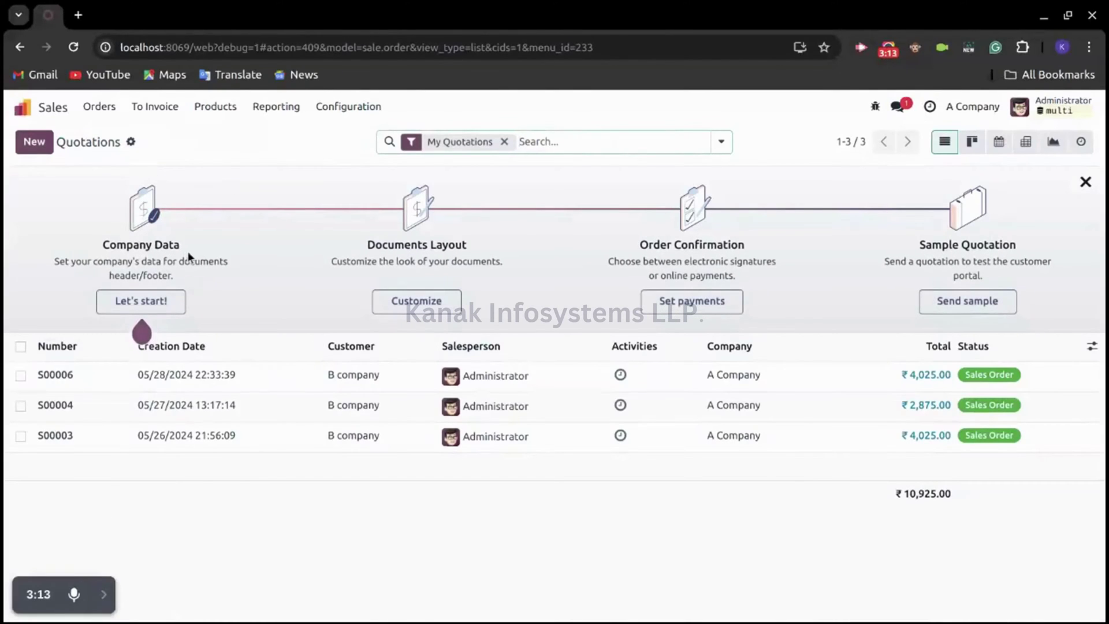
{"action": "left_click", "coordinate": [38, 108]}
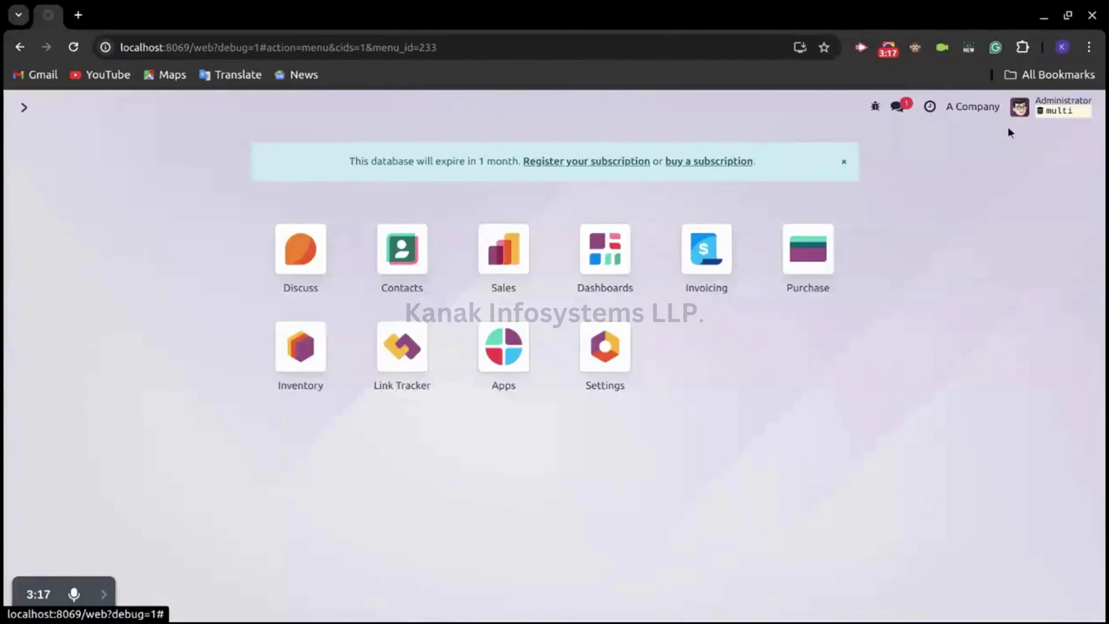
Step: Switch to B company and open purchase order P00005 in Purchase
{"action": "left_click", "coordinate": [976, 108]}
{"action": "left_click", "coordinate": [970, 177]}
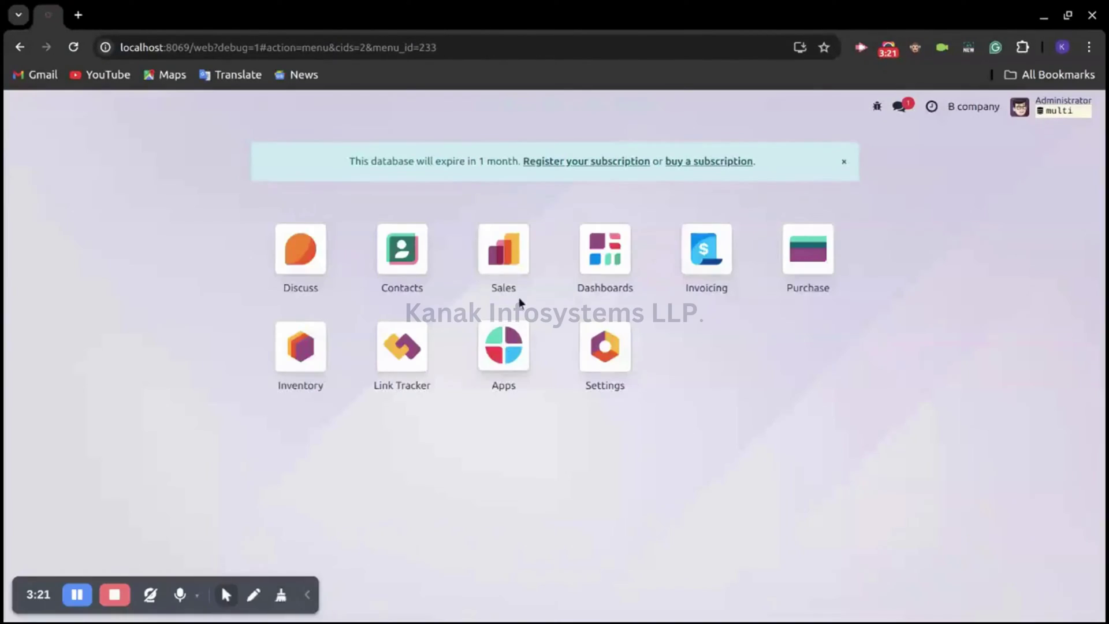
{"action": "left_click", "coordinate": [818, 252]}
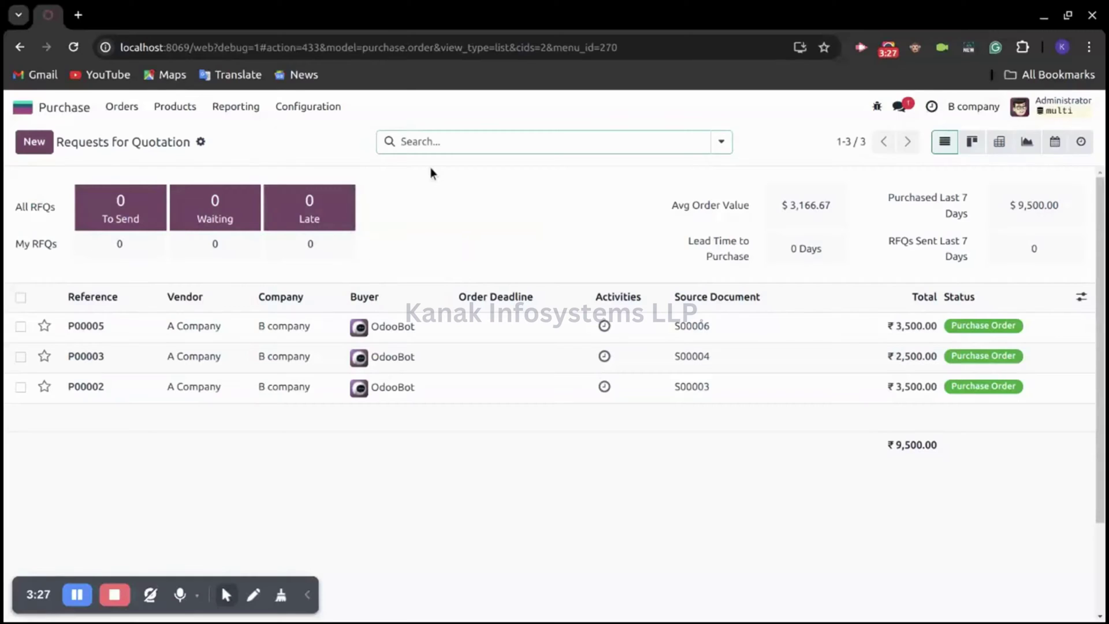
{"action": "left_click", "coordinate": [224, 332]}
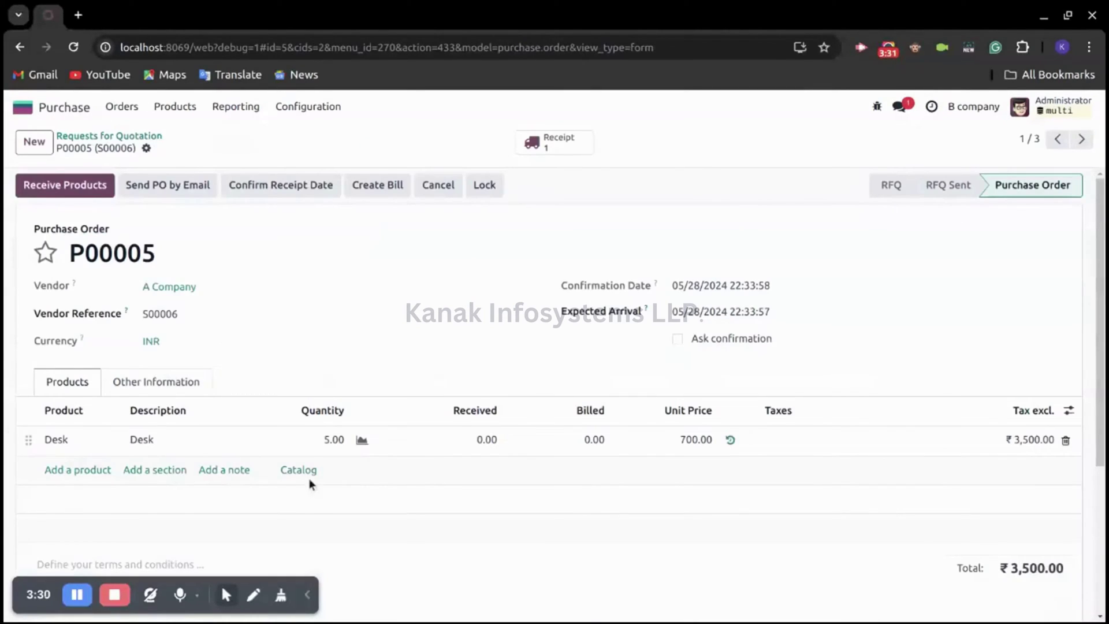
Step: Check P00005's vendor reference S00006 and its ready receipt B com/IN/00003 for 5 Desks
{"action": "left_click_drag", "start_coordinate": [185, 317], "coordinate": [123, 313]}
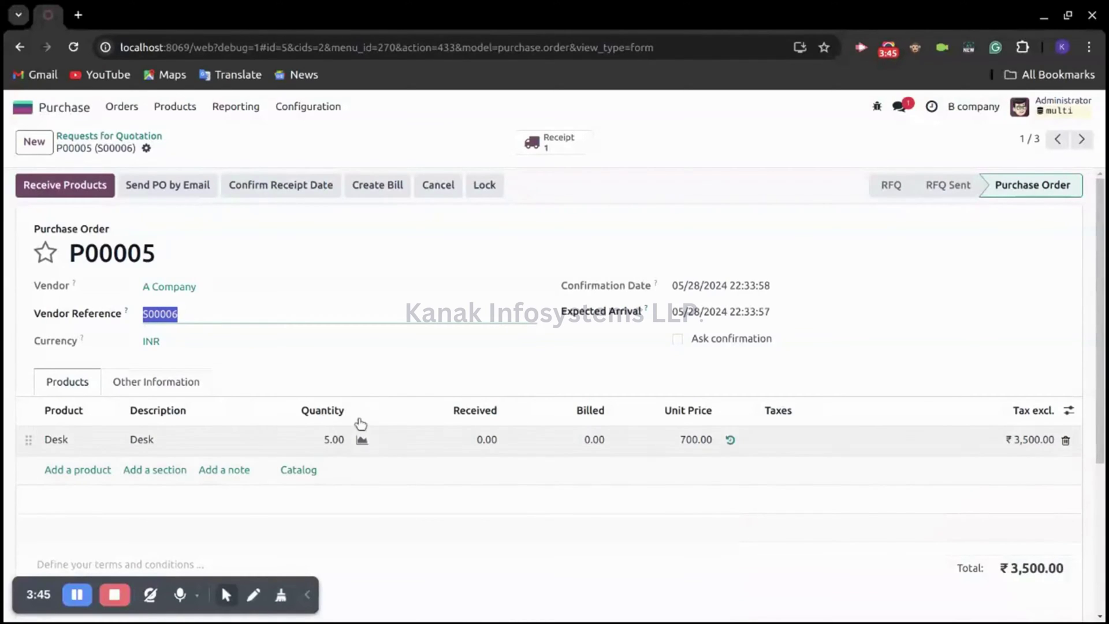
{"action": "left_click", "coordinate": [404, 133]}
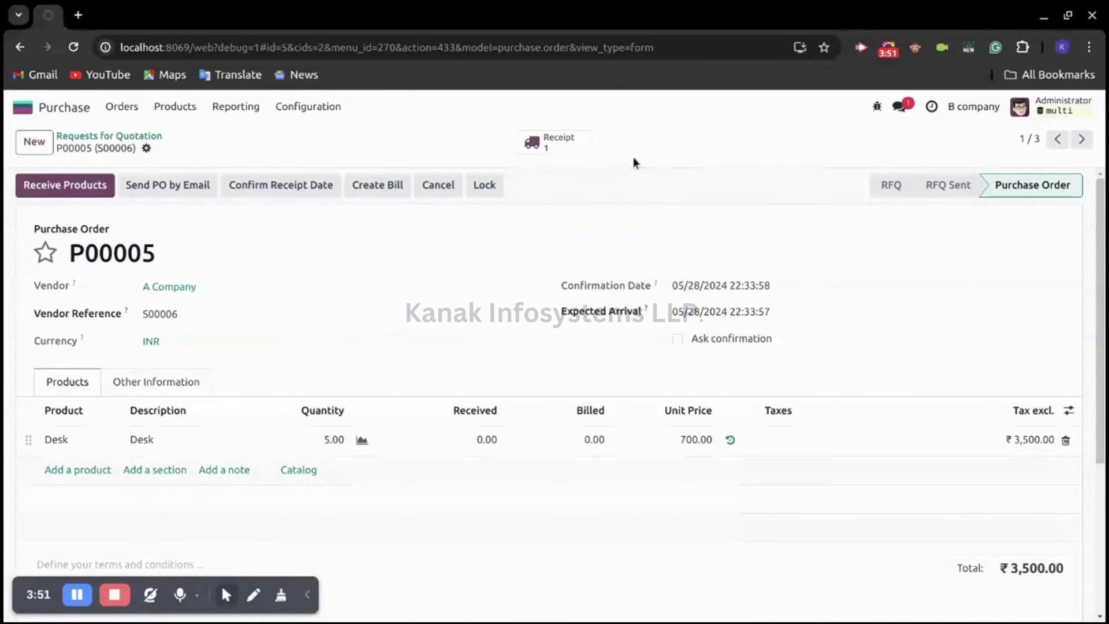
{"action": "left_click", "coordinate": [547, 149]}
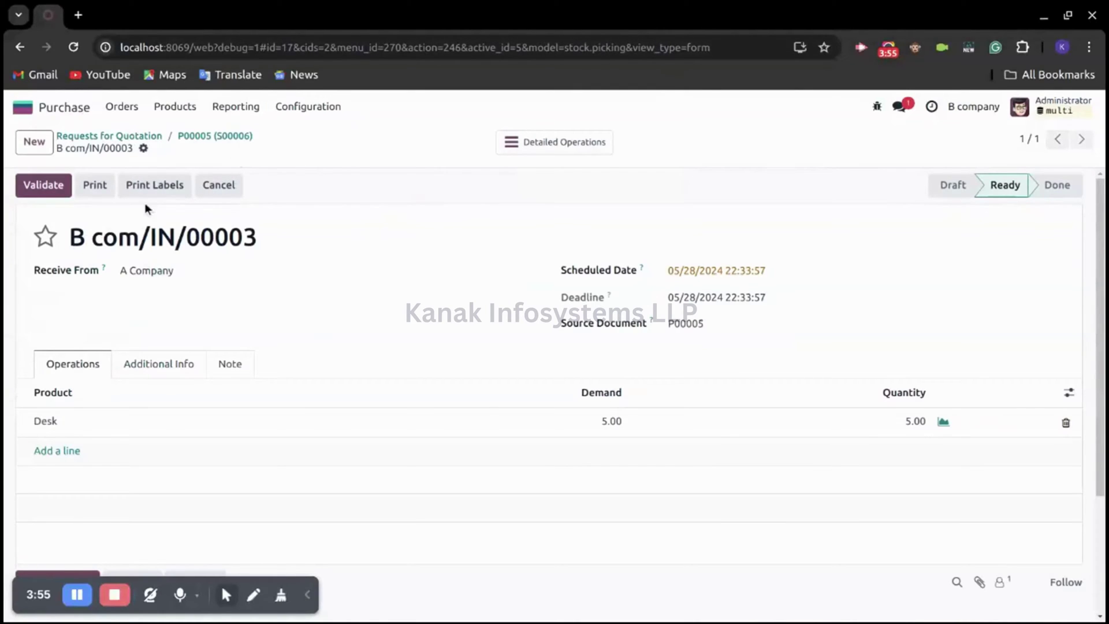
{"action": "left_click", "coordinate": [193, 136]}
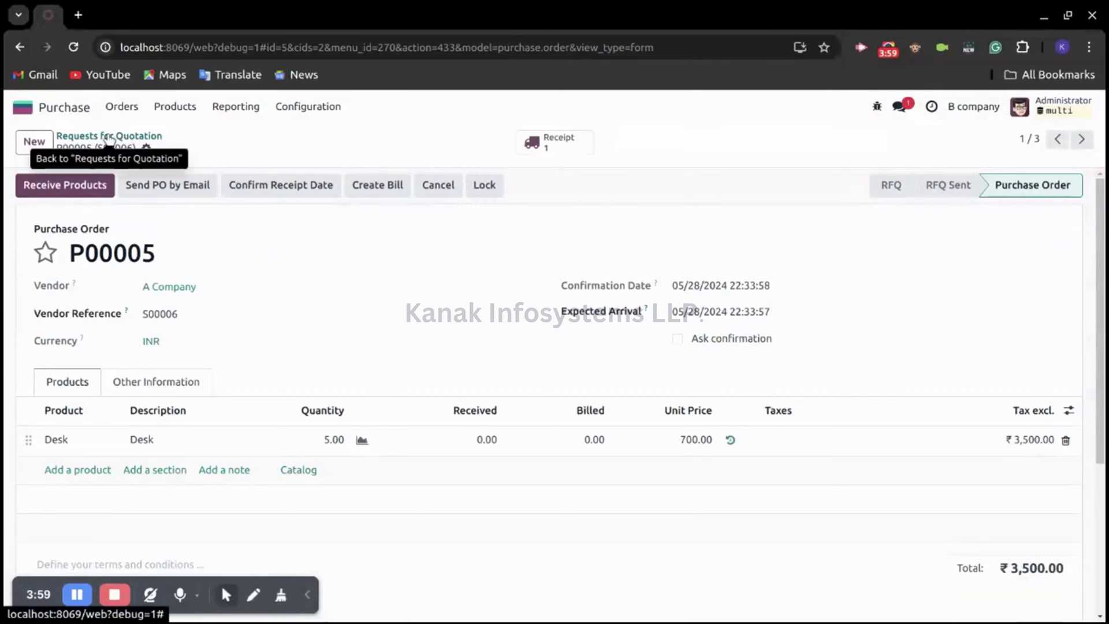
Step: Return to the RFQ list, switch back to A Company, and open Sales quotations
{"action": "left_click", "coordinate": [109, 137]}
{"action": "left_click", "coordinate": [973, 106]}
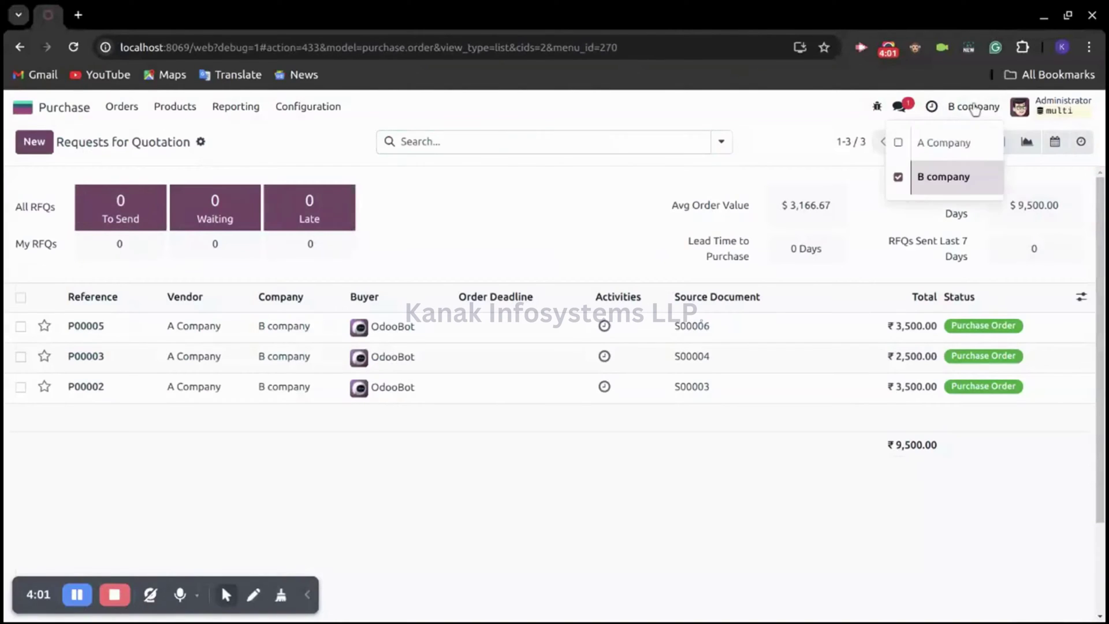
{"action": "left_click", "coordinate": [941, 149]}
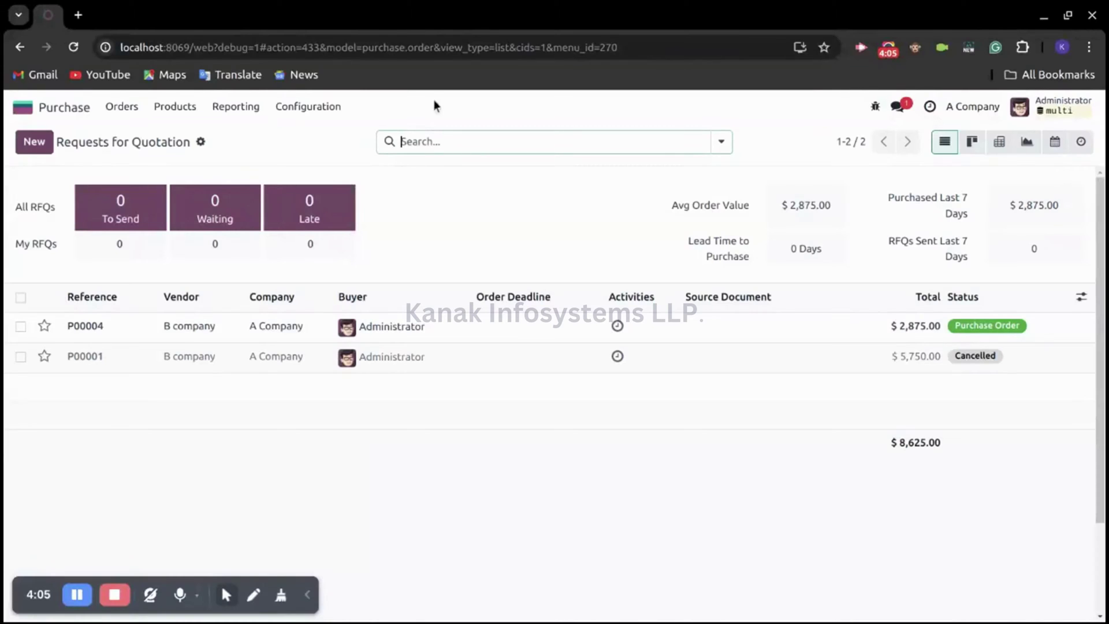
{"action": "left_click", "coordinate": [19, 108]}
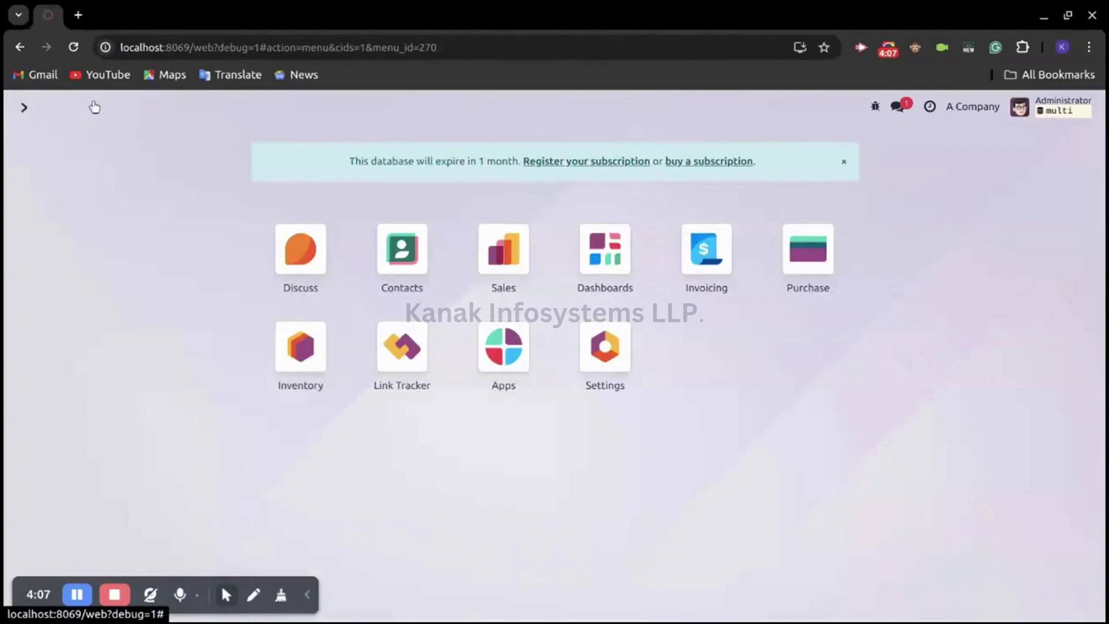
{"action": "left_click", "coordinate": [494, 257]}
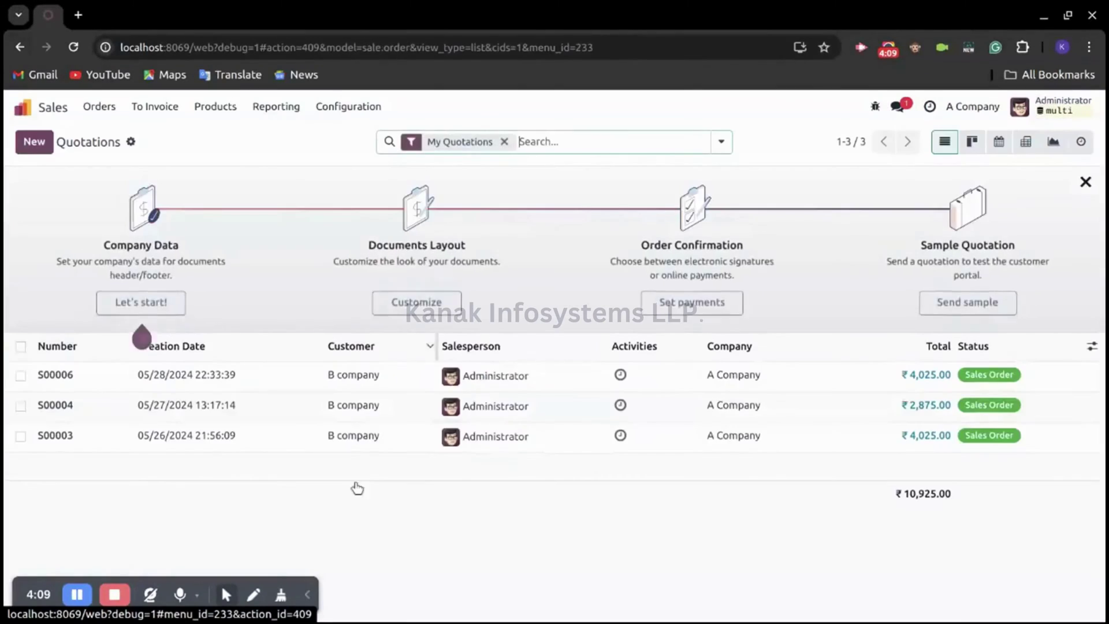
Step: Validate delivery WH/OUT/00003 for S00006 so 5.00 Desks show delivered
{"action": "left_click", "coordinate": [312, 595]}
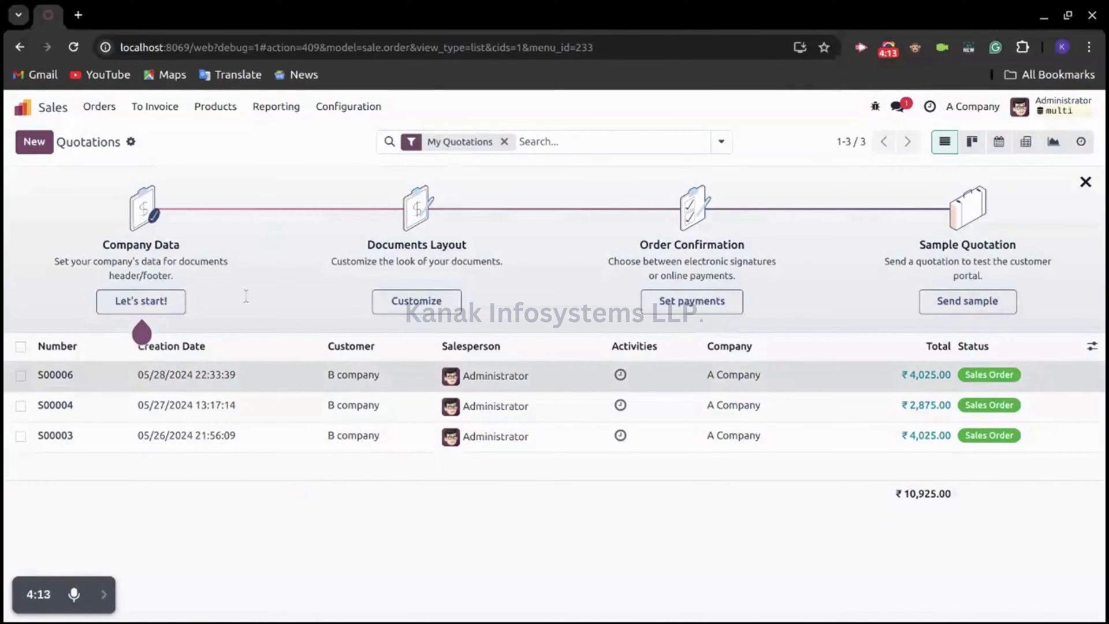
{"action": "left_click", "coordinate": [173, 374]}
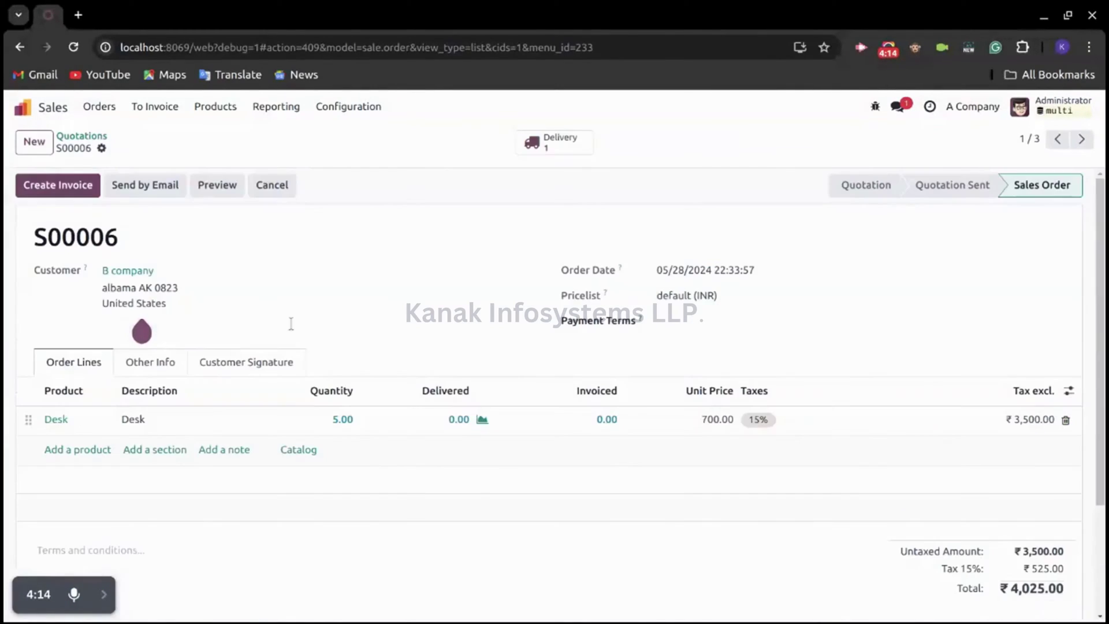
{"action": "left_click", "coordinate": [561, 142]}
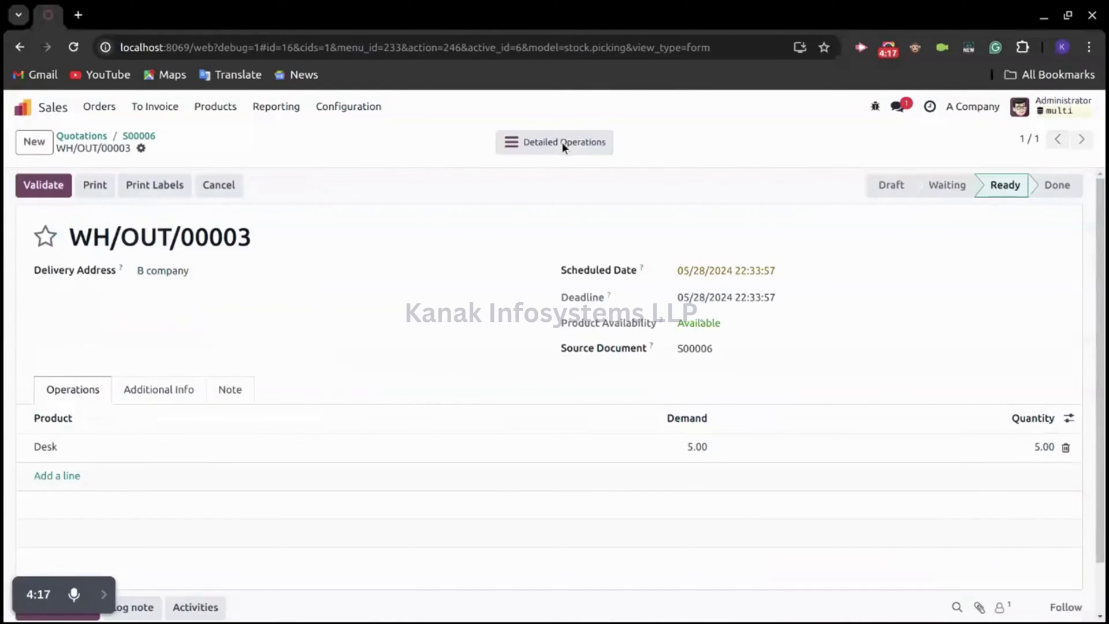
{"action": "left_click", "coordinate": [36, 185]}
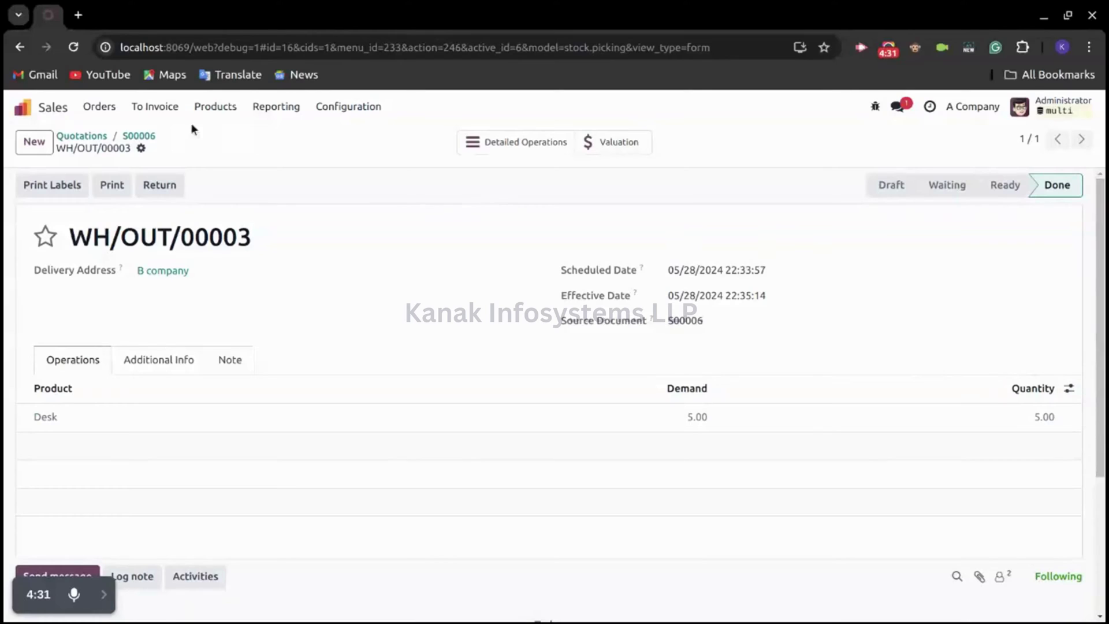
{"action": "left_click", "coordinate": [139, 136]}
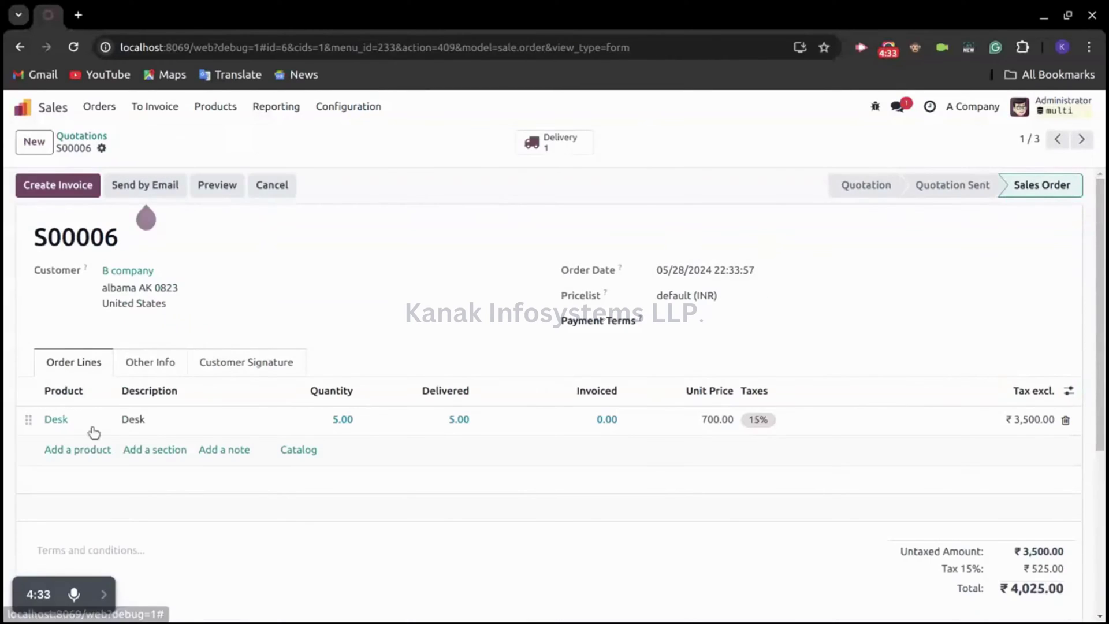
Step: Check that Desk shows 5.00 units on hand, then return via S00006 to the home menu
{"action": "left_click", "coordinate": [64, 421]}
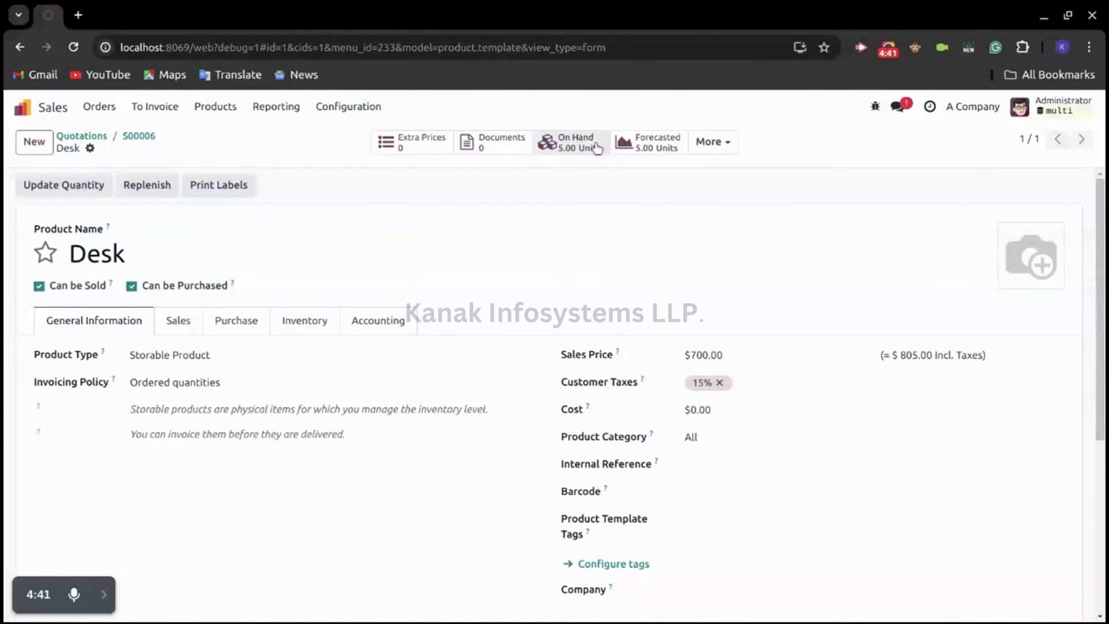
{"action": "left_click", "coordinate": [143, 142]}
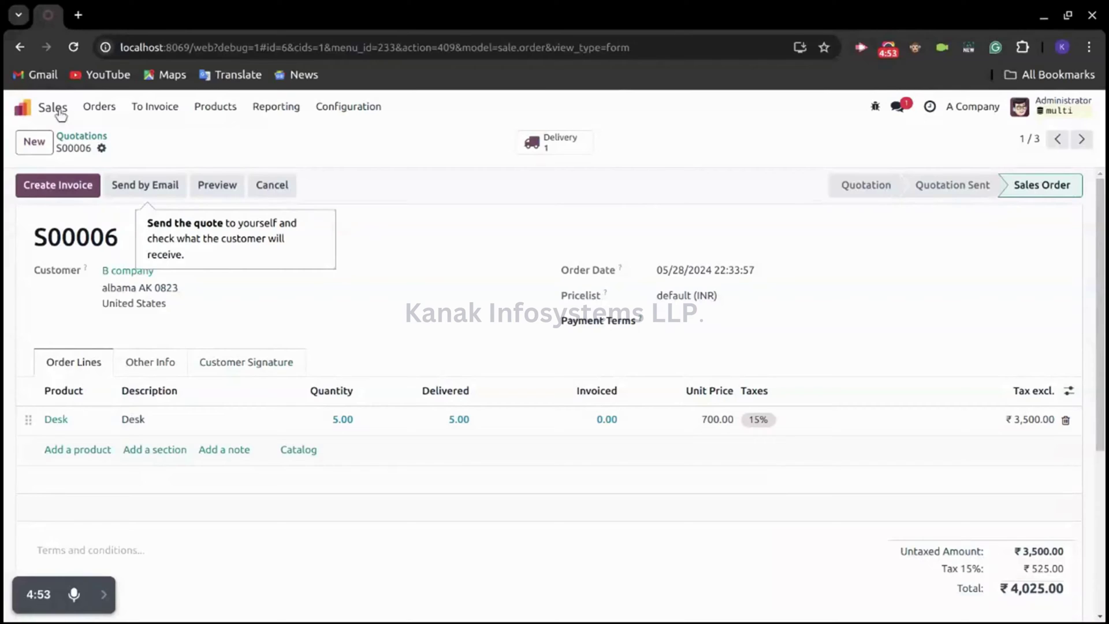
{"action": "left_click", "coordinate": [19, 108]}
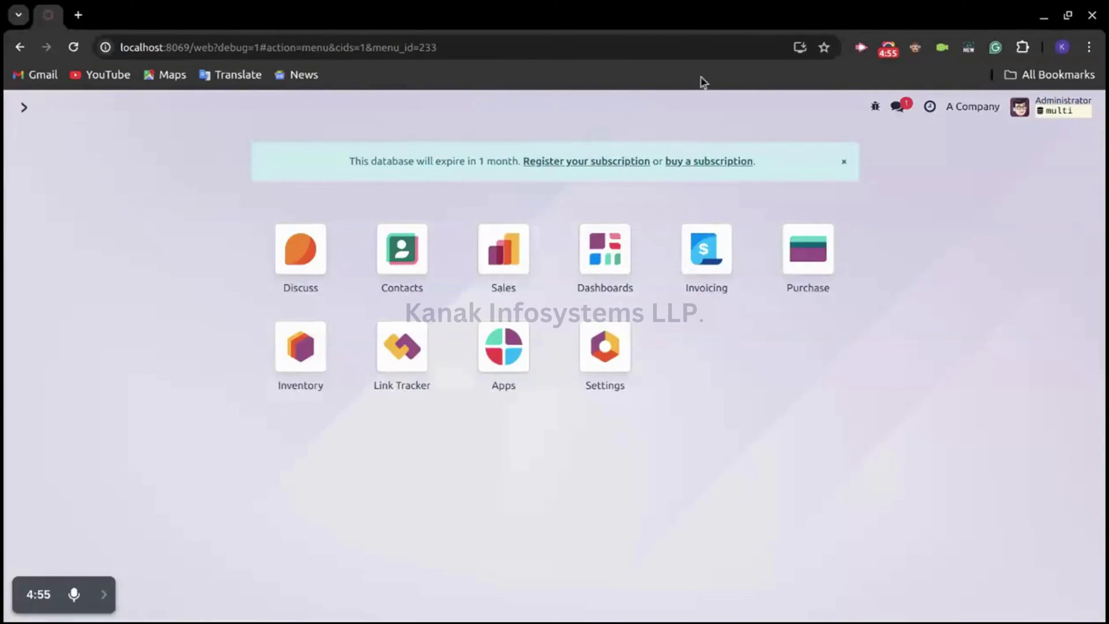
Step: Switch to B company and open purchase order P00005 in Purchase
{"action": "left_click", "coordinate": [976, 114]}
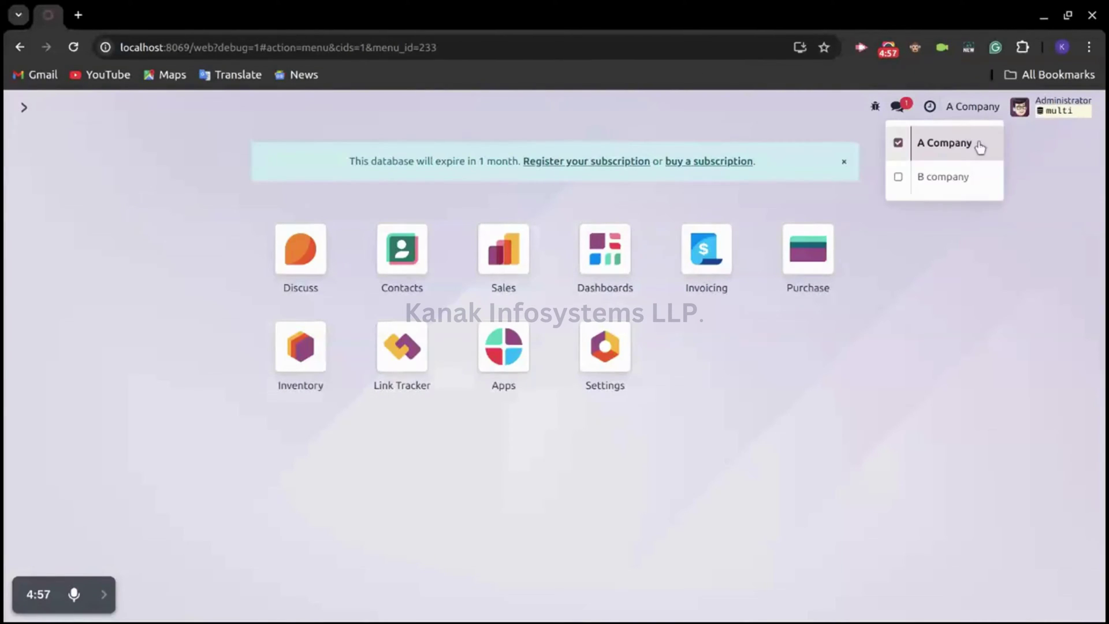
{"action": "left_click", "coordinate": [943, 177]}
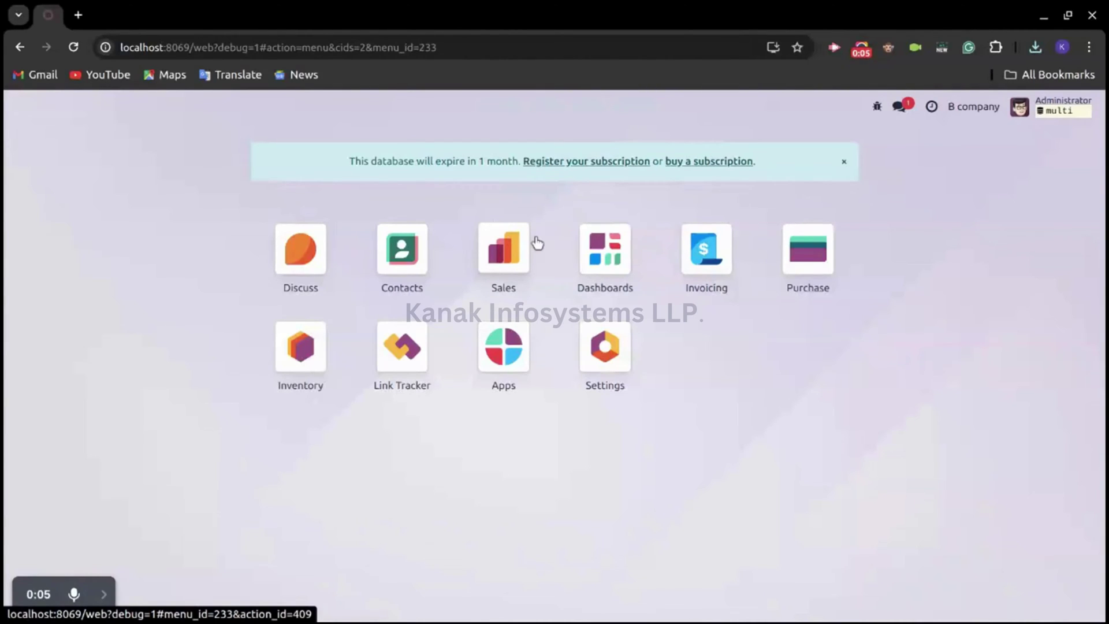
{"action": "left_click", "coordinate": [800, 246]}
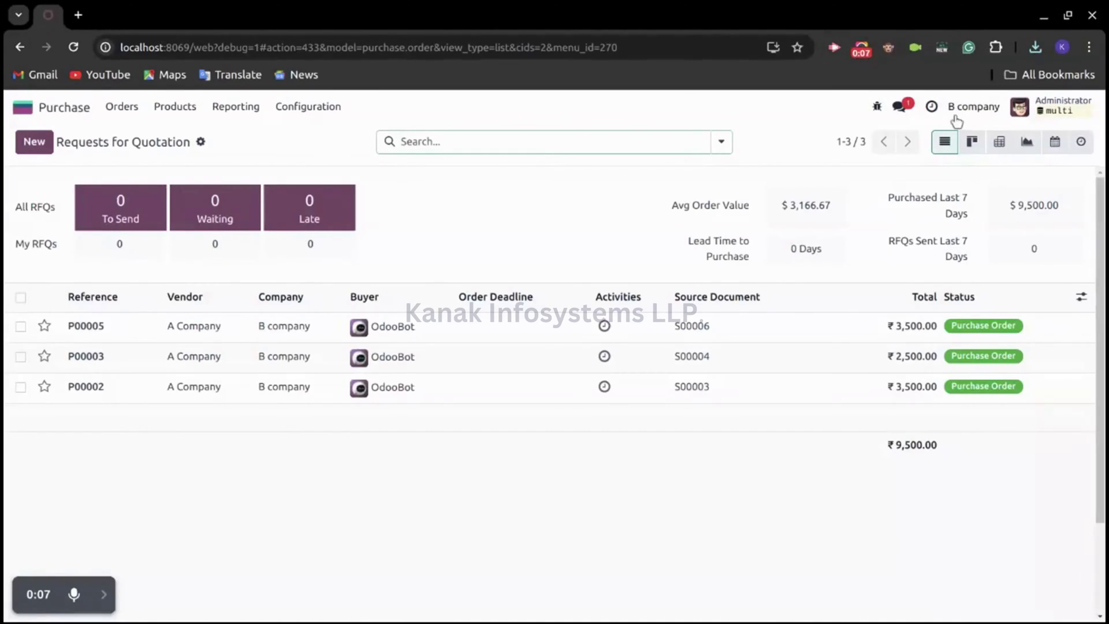
{"action": "left_click", "coordinate": [231, 339]}
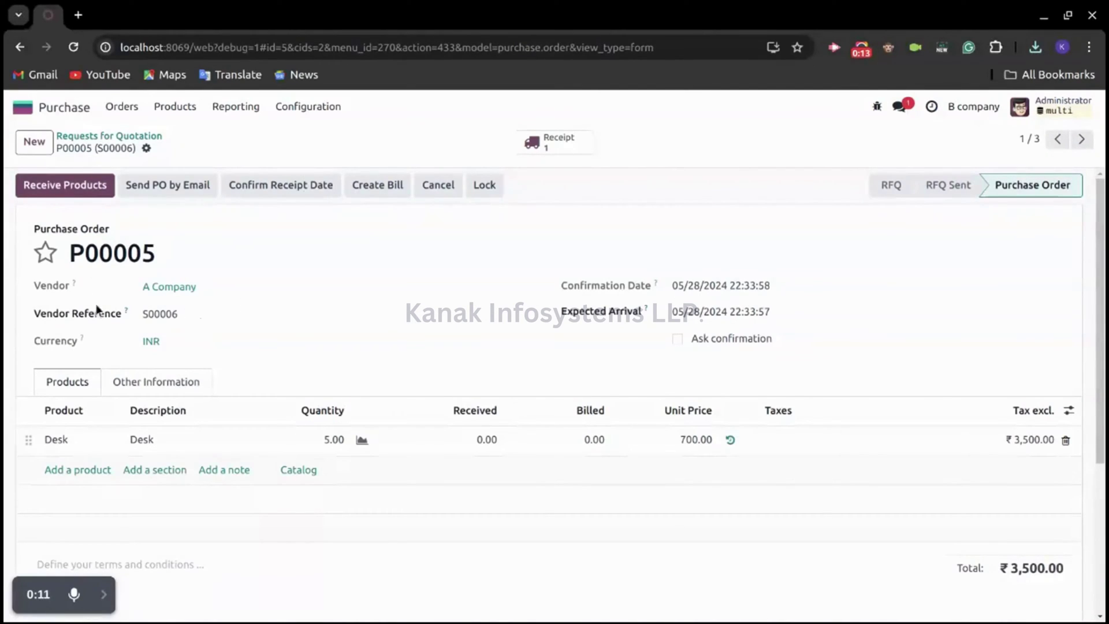
Step: Validate receipt B com/IN/00003 for the 5.00 Desks and return to P00005
{"action": "left_click_drag", "start_coordinate": [183, 313], "coordinate": [109, 318]}
{"action": "left_click", "coordinate": [296, 143]}
{"action": "left_click", "coordinate": [569, 145]}
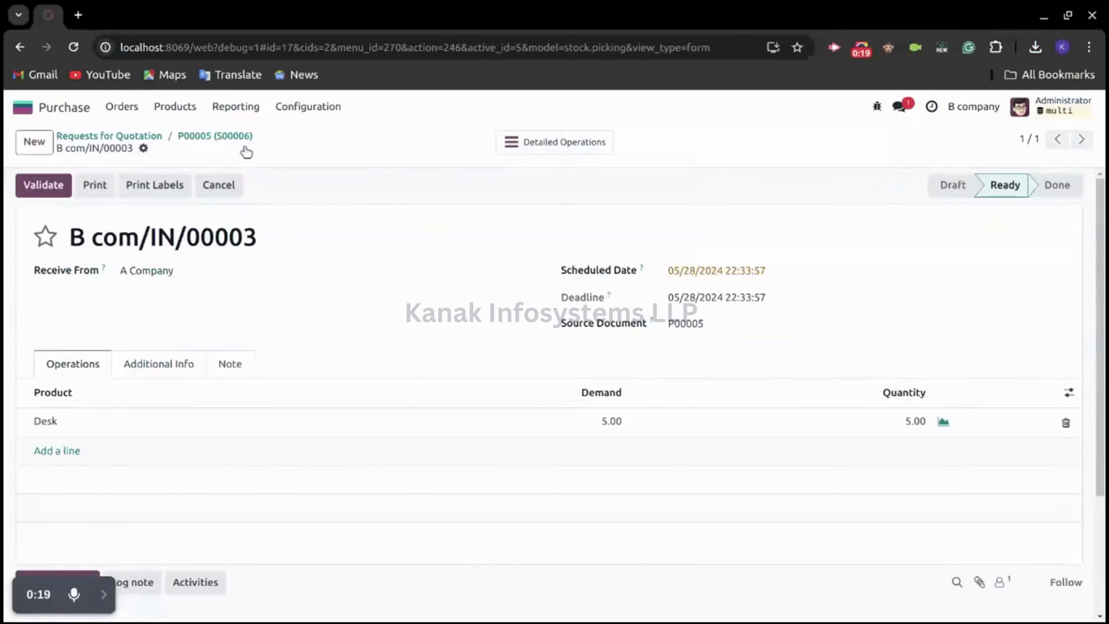
{"action": "left_click", "coordinate": [42, 186]}
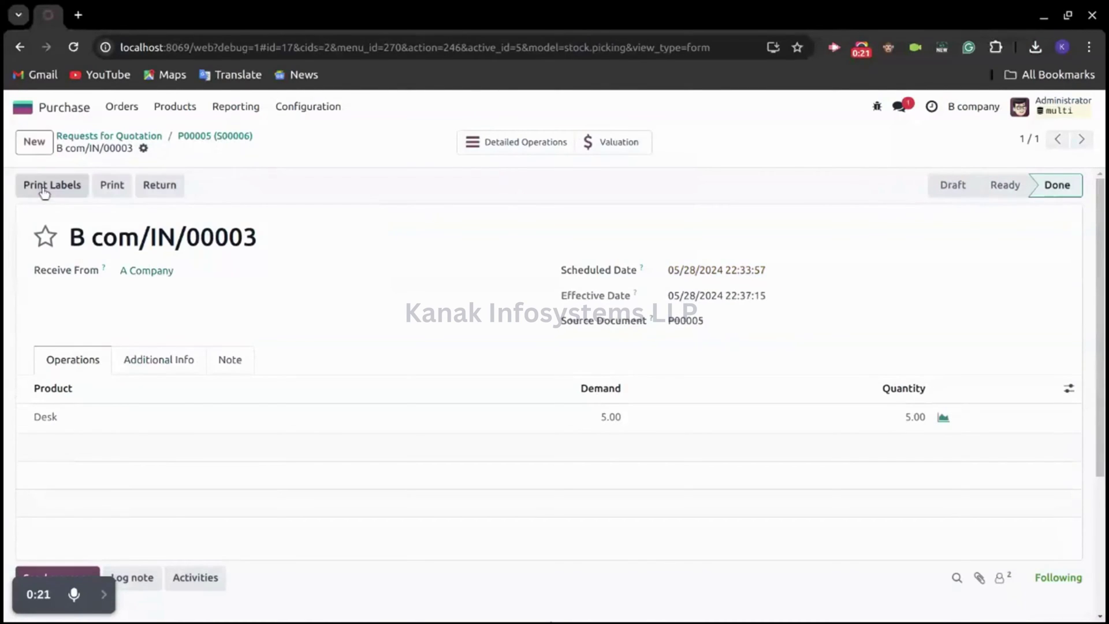
{"action": "left_click", "coordinate": [212, 140]}
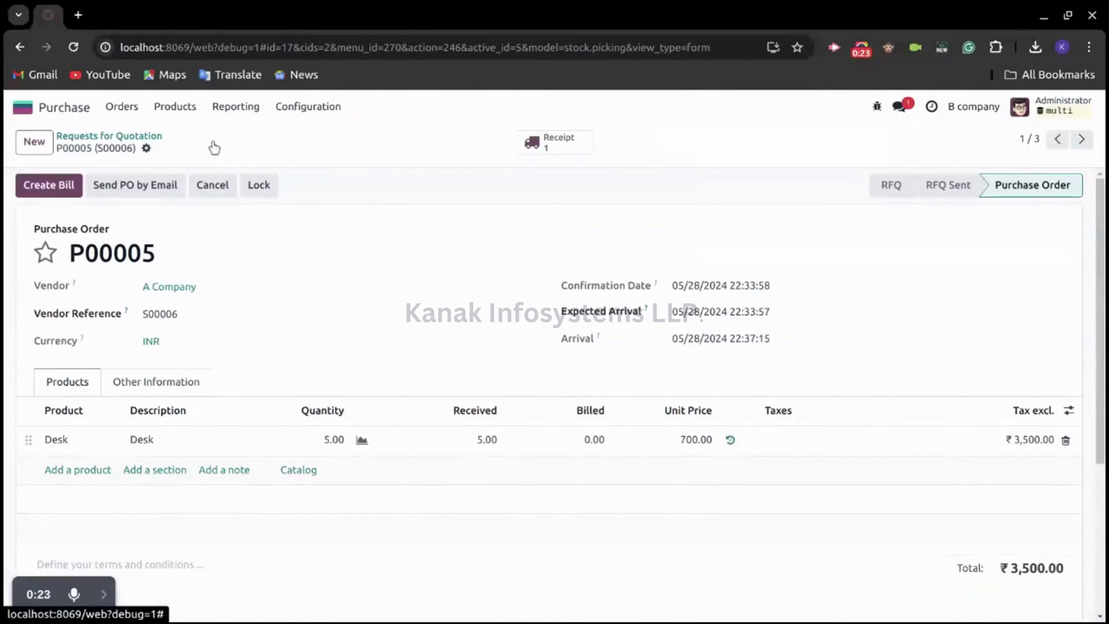
Step: Open the Desk product from the P00005 line and view its purchase history
{"action": "left_click", "coordinate": [66, 446]}
{"action": "left_click", "coordinate": [57, 440]}
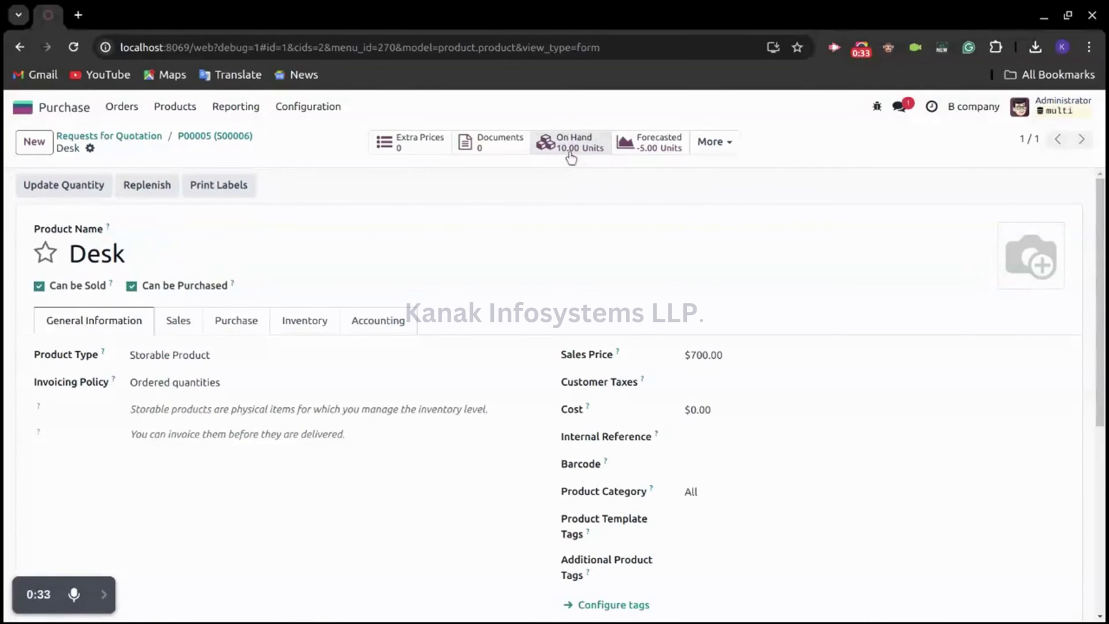
{"action": "left_click", "coordinate": [716, 143]}
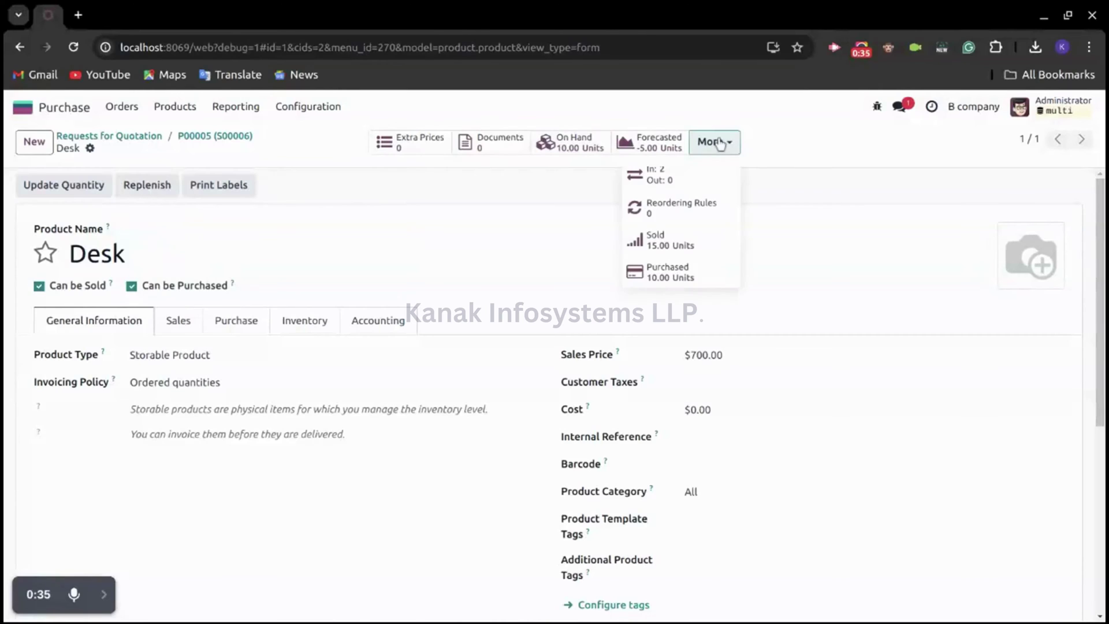
{"action": "left_click", "coordinate": [661, 274]}
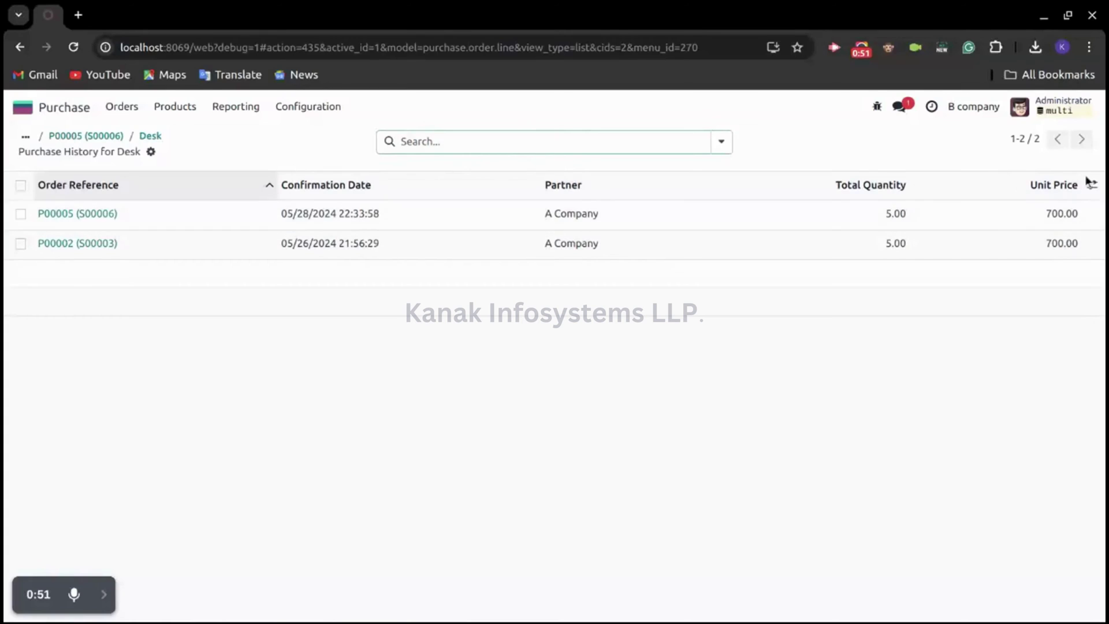
Step: Go back through Desk and P00005 to the Requests for Quotation list and home menu
{"action": "left_click", "coordinate": [146, 136]}
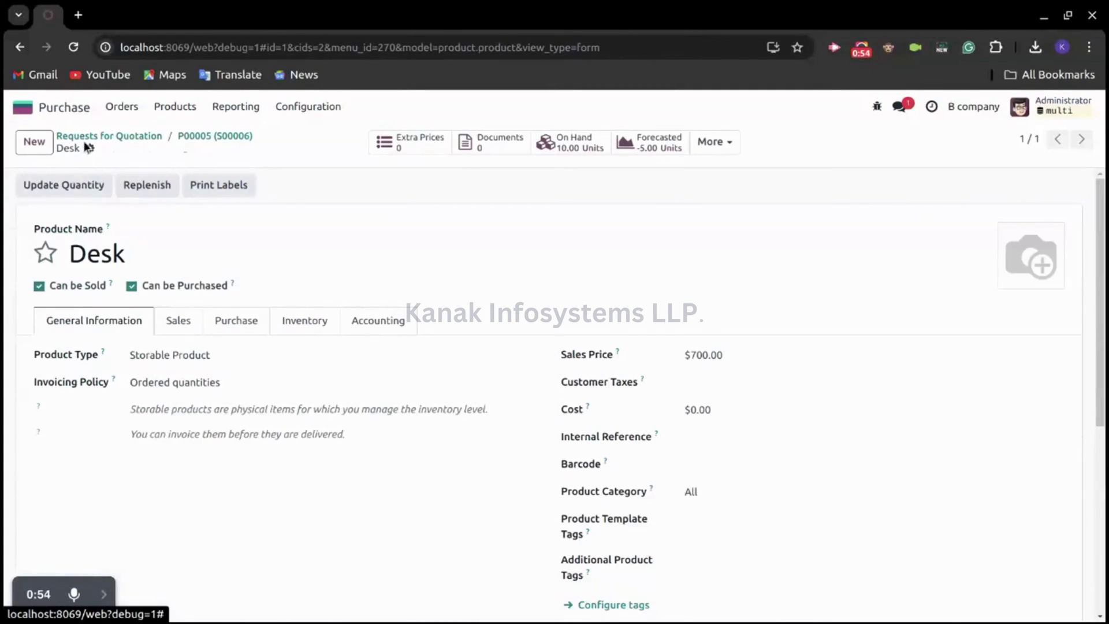
{"action": "left_click", "coordinate": [215, 137]}
{"action": "left_click", "coordinate": [127, 139]}
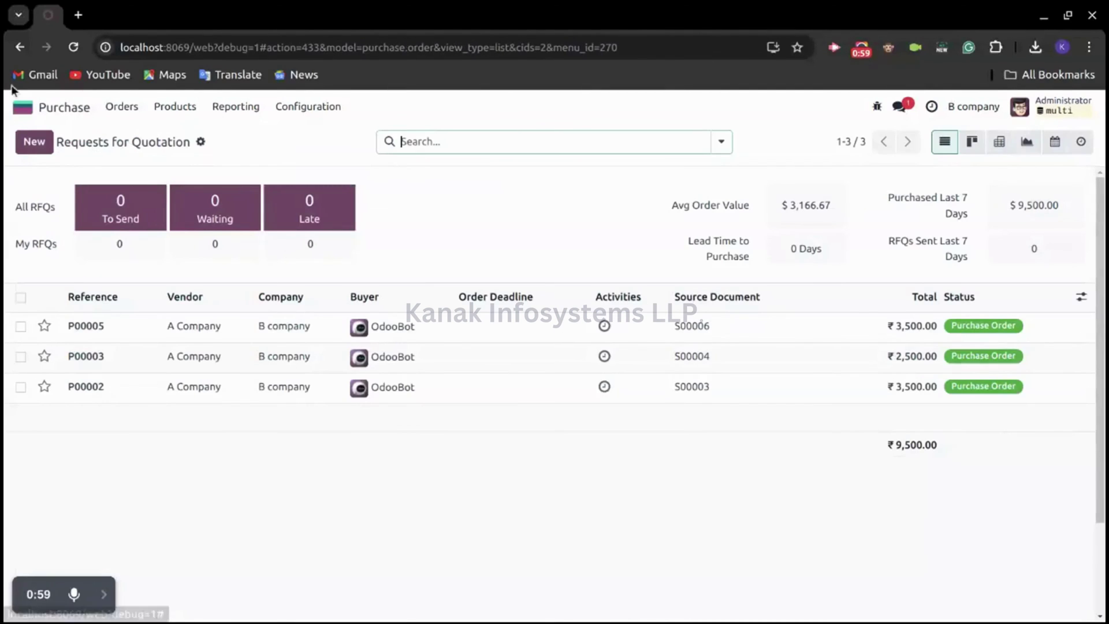
{"action": "left_click", "coordinate": [28, 115]}
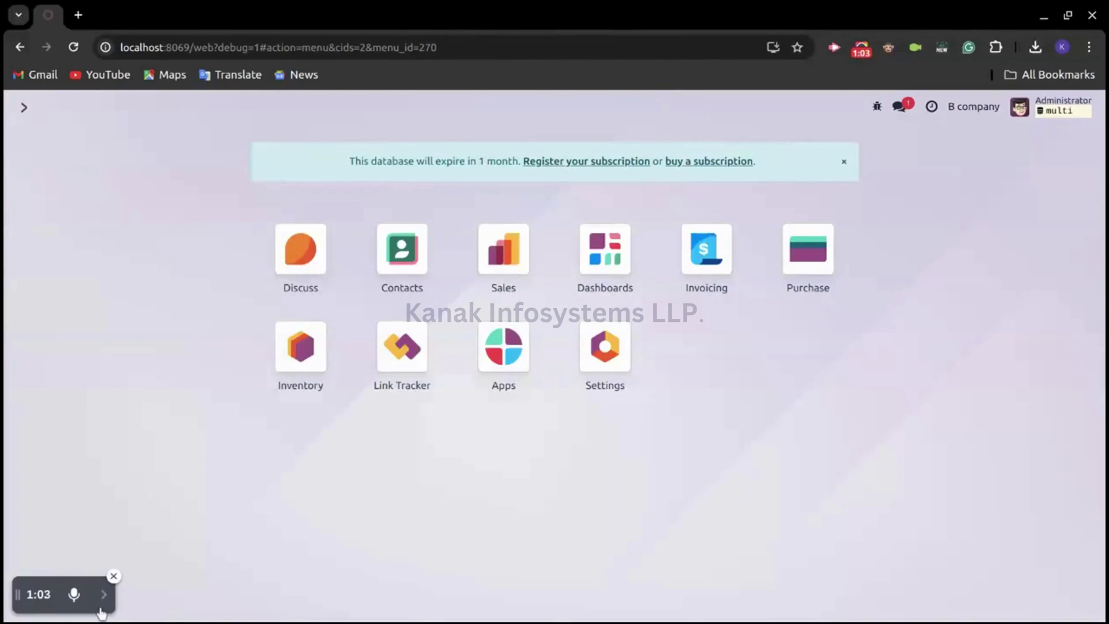